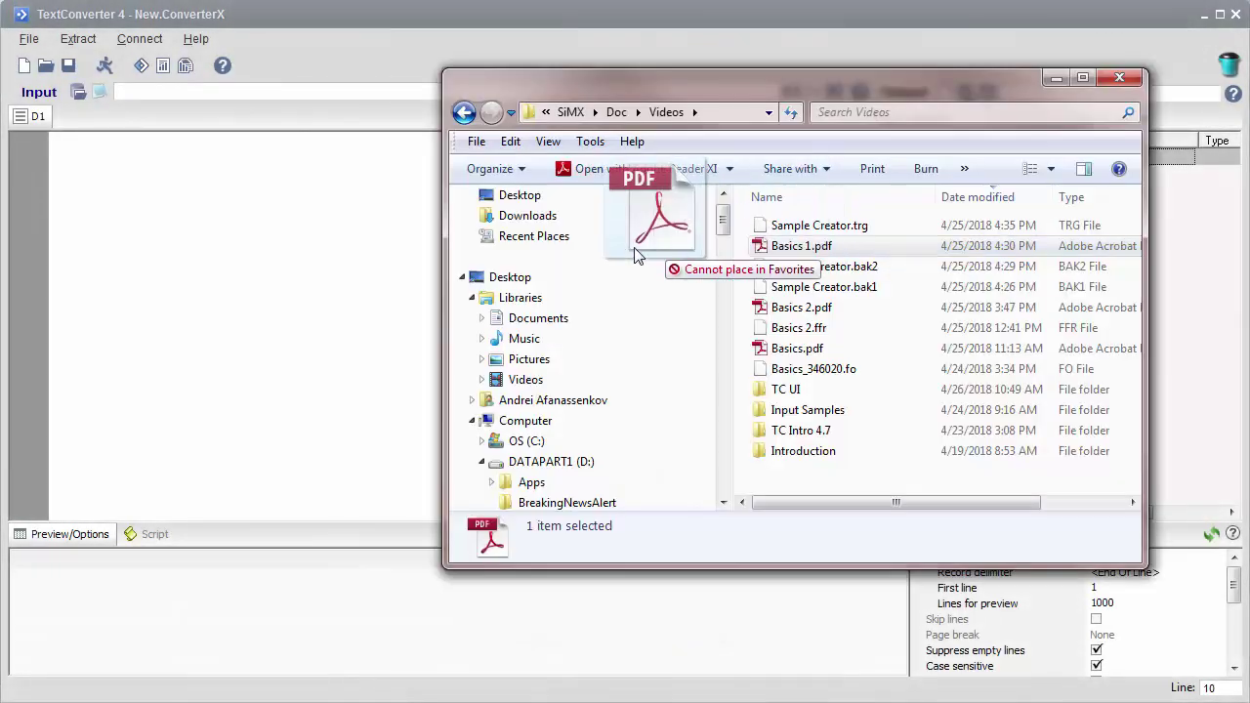
Step: Load Basics 1.pdf from the Videos folder as the input file
drag(636, 209, 300, 272)
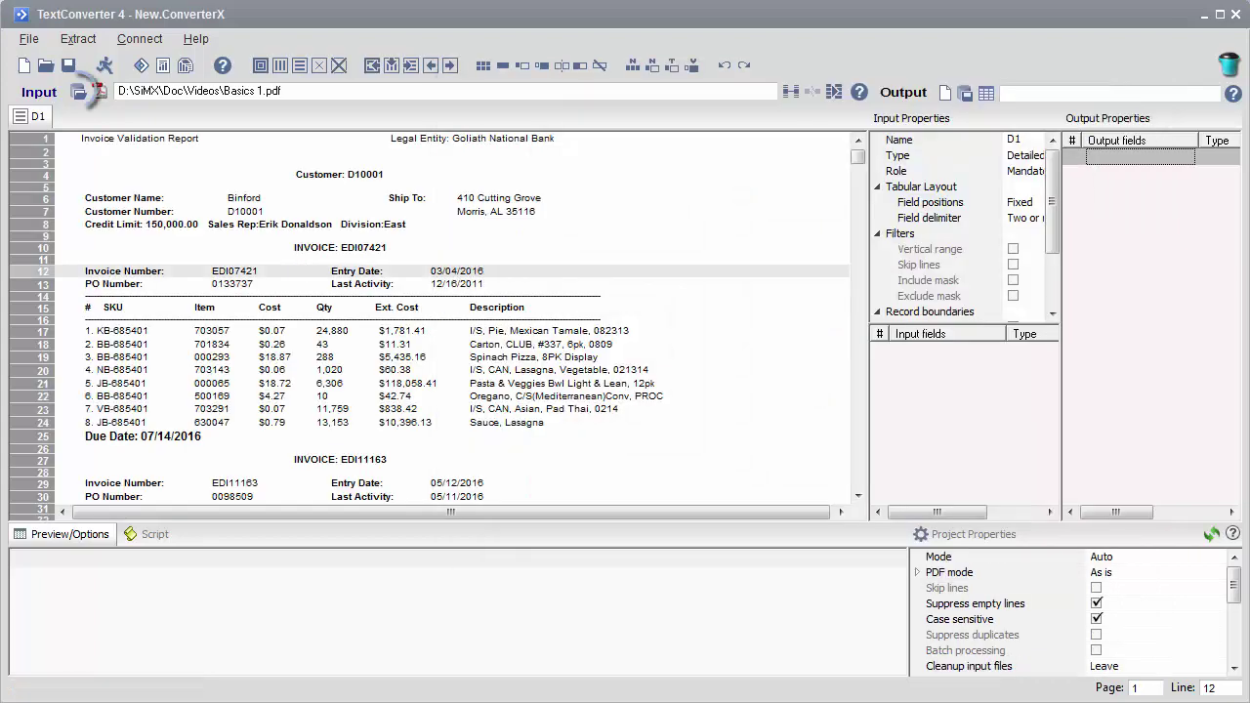
key(alt+f)
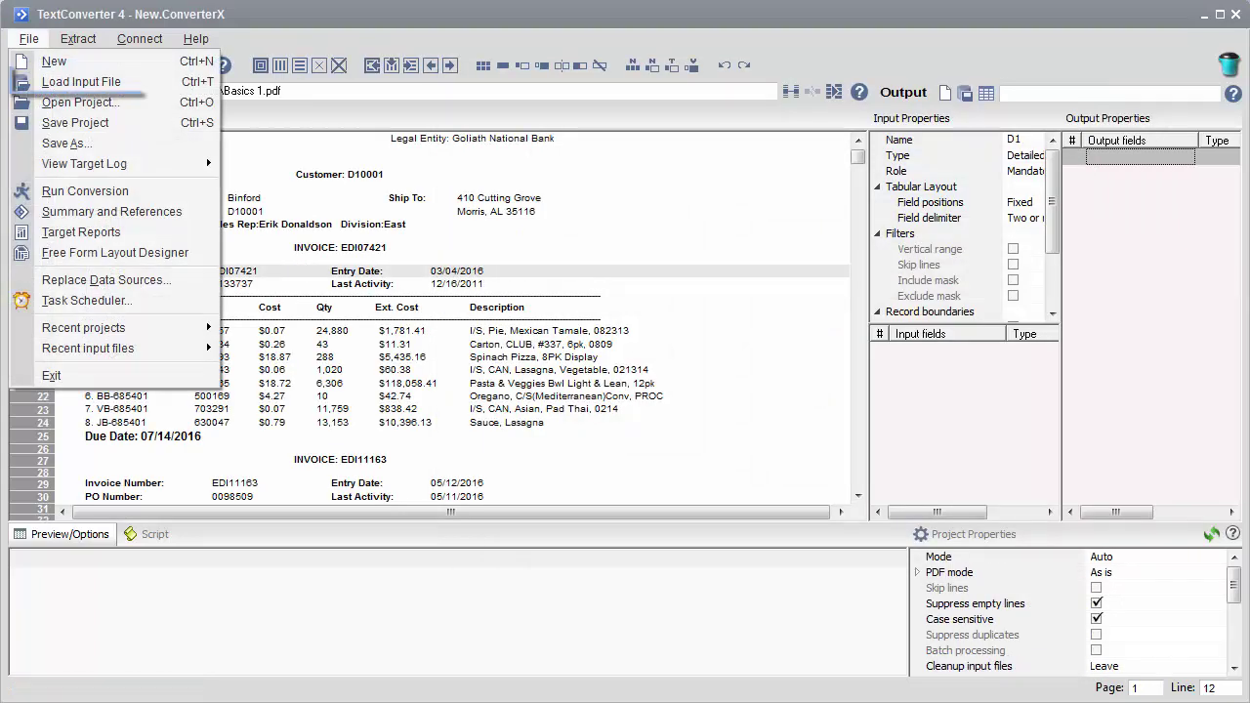
key(Escape)
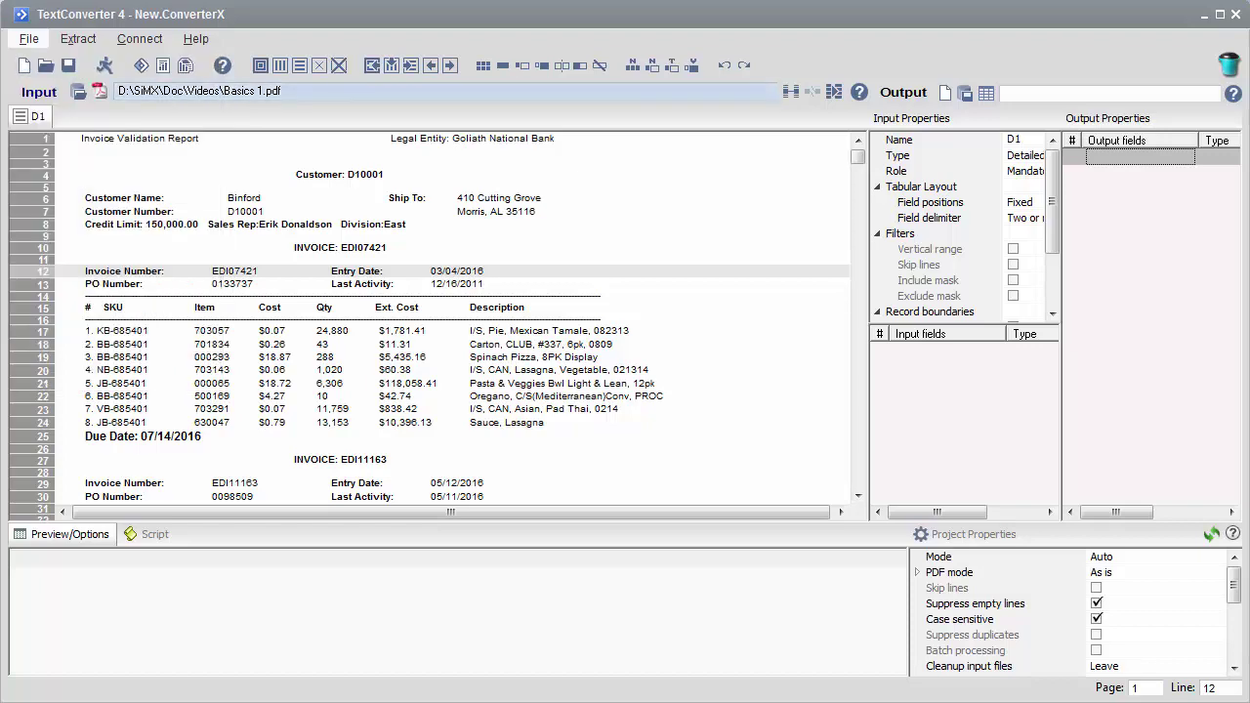
Step: Load Basics 1.pdf again from the recent input files
key(Return)
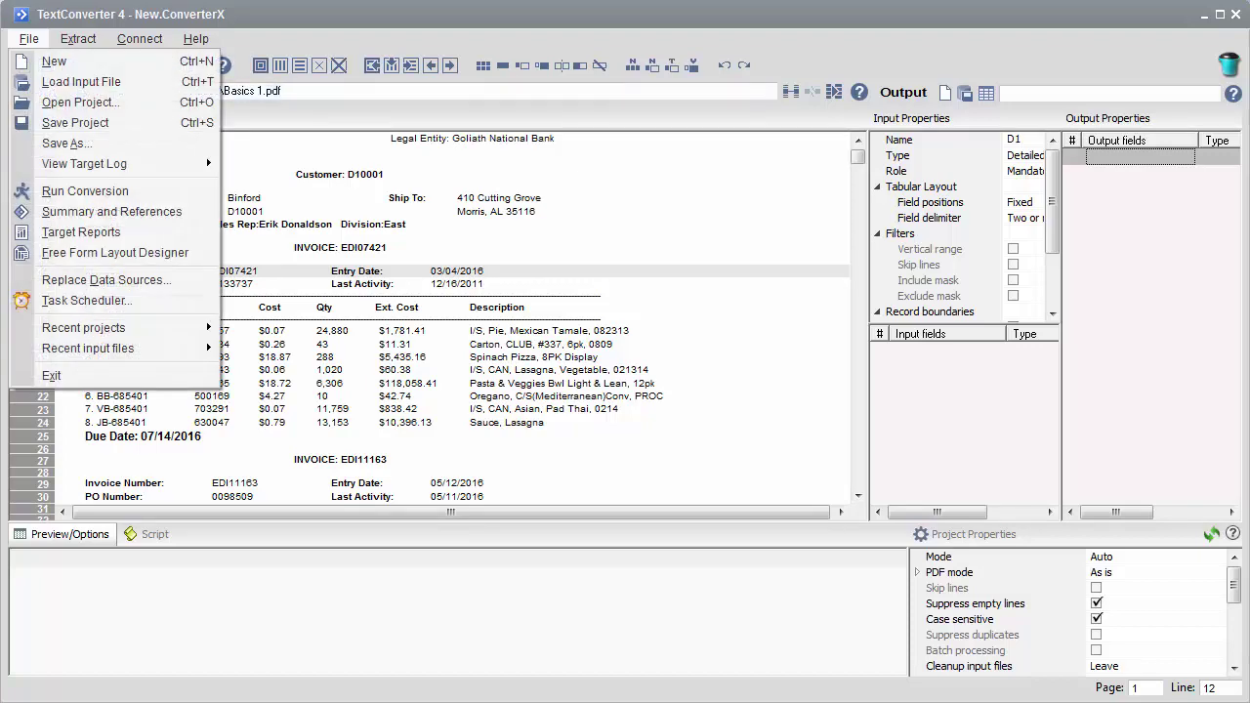
key(Down)
key(Down)
key(Down)
key(Down)
key(Down)
key(Down)
key(Down)
key(Down)
key(Down)
key(Down)
key(Down)
key(Down)
key(Down)
key(Down)
key(Right)
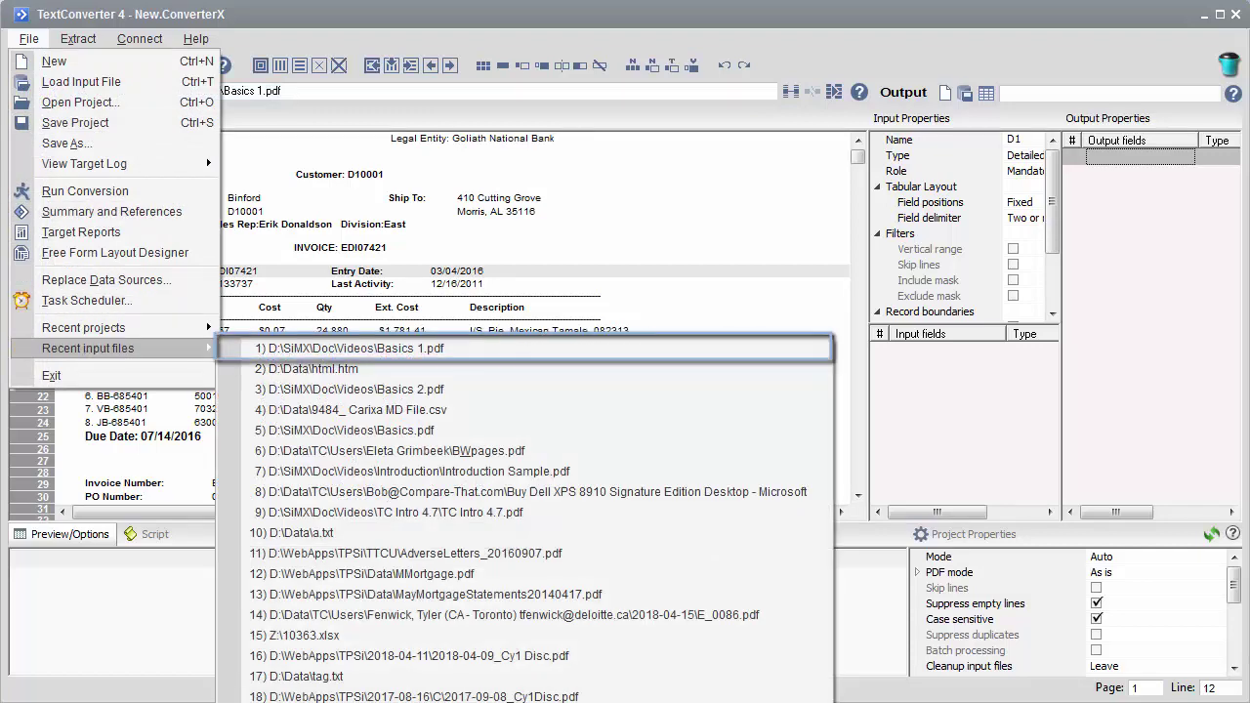
key(Return)
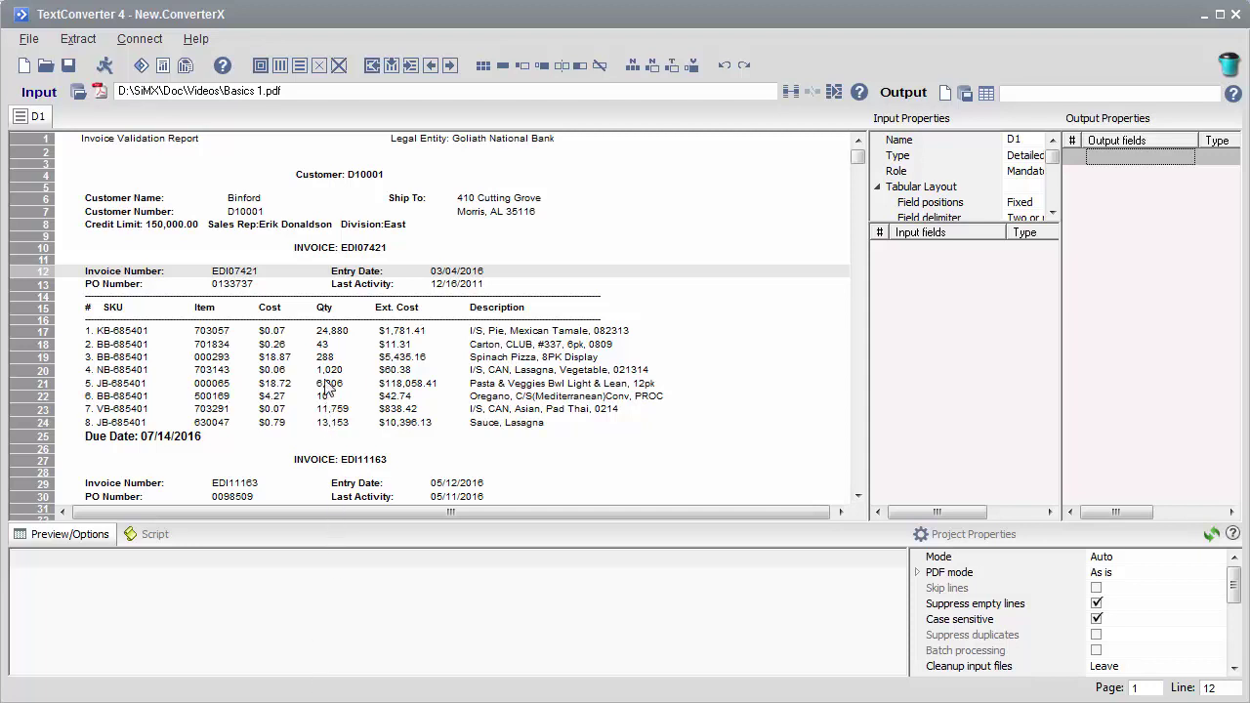
Step: Set up tabular fields from line 18 of the first invoice's item table
click(327, 349)
right_click(327, 350)
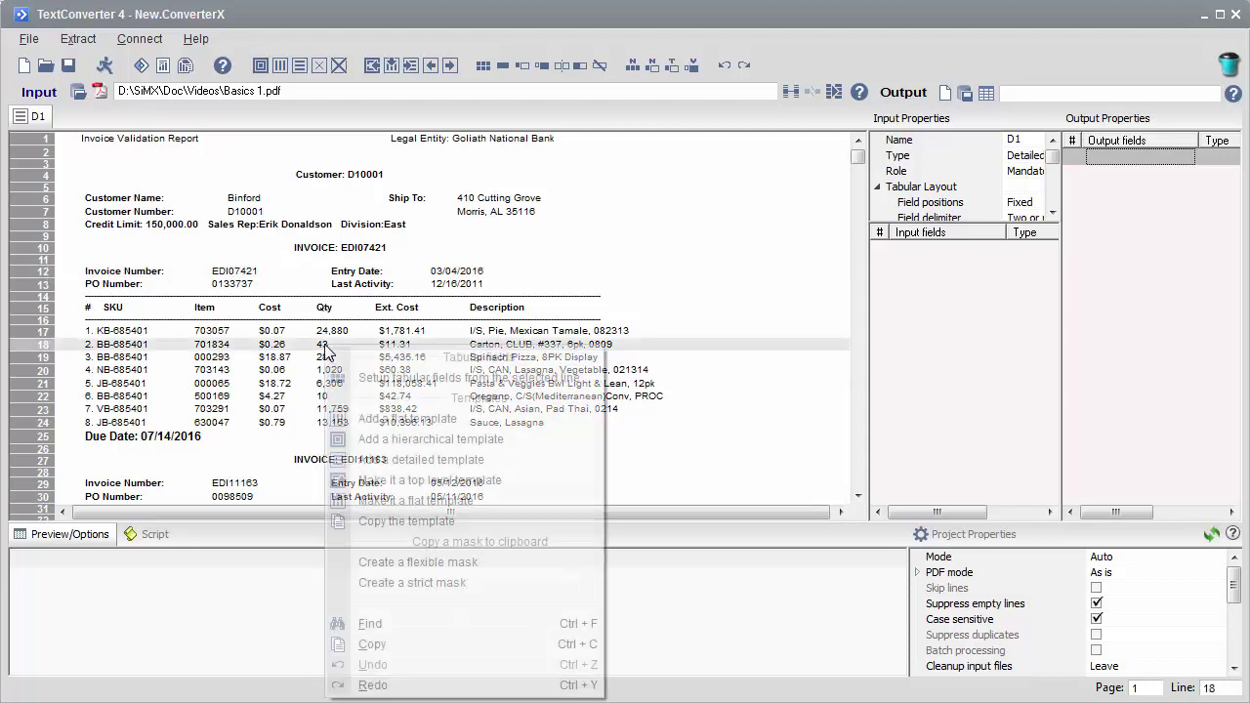
click(367, 378)
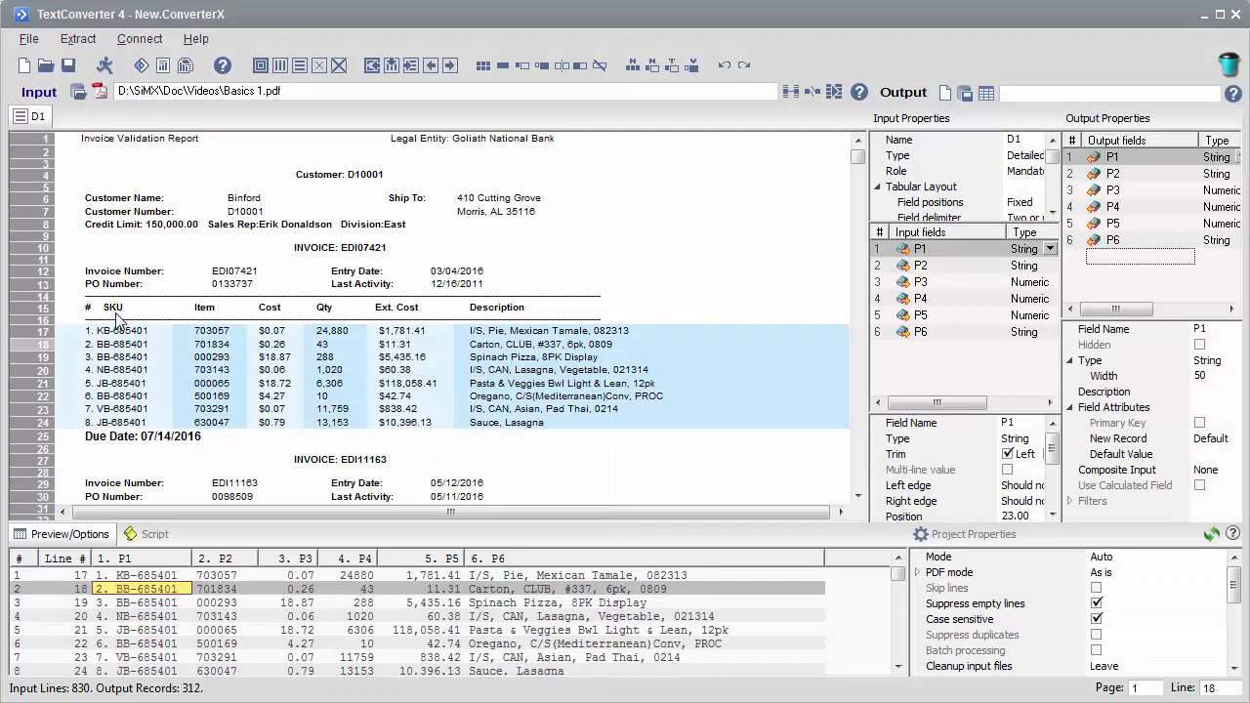
Step: Assign the field names from the table's header text, SKU through Description, on line 15
drag(104, 309, 558, 310)
right_click(558, 311)
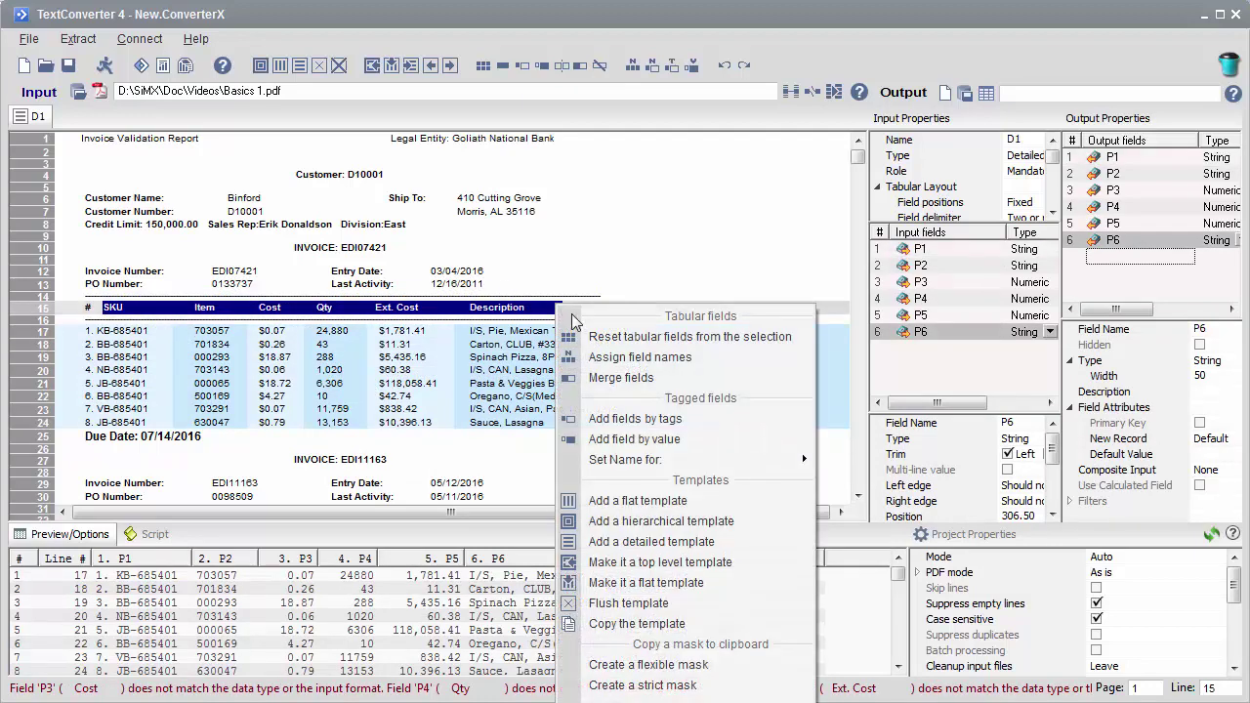
click(602, 359)
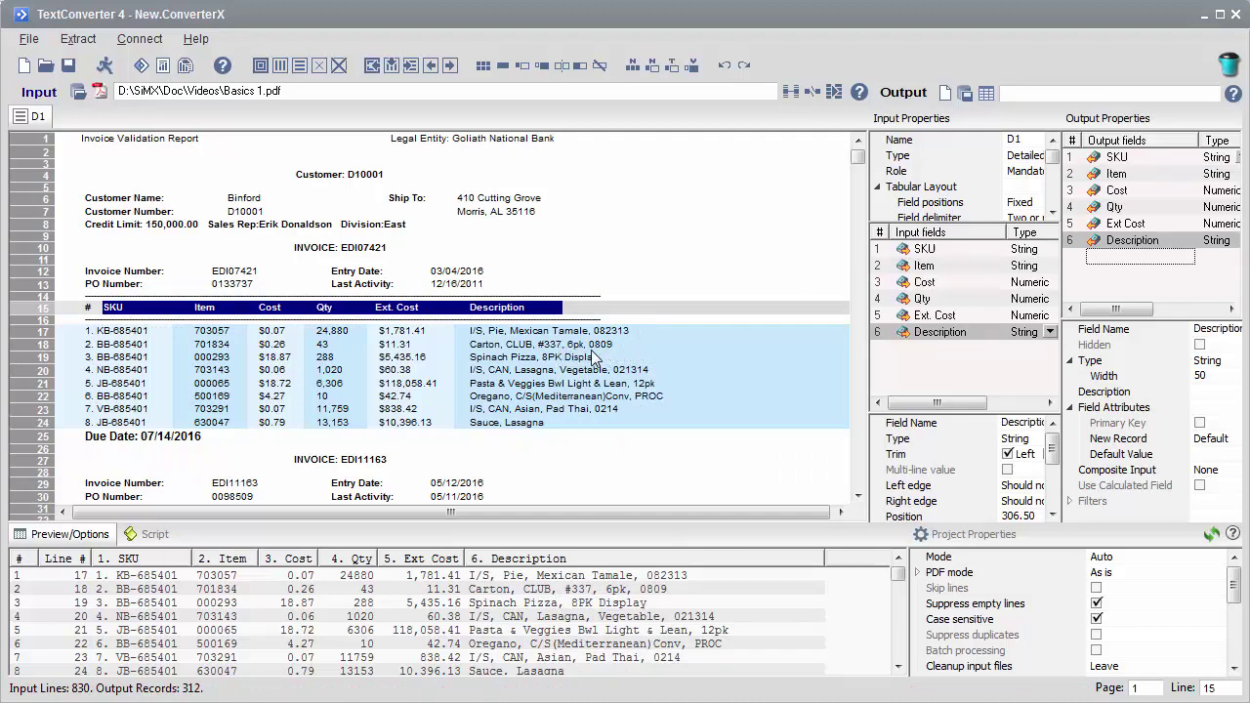
Step: Examine how item values on lines 17 and 18 correspond across the document, the preview, and the input and output field lists
click(569, 333)
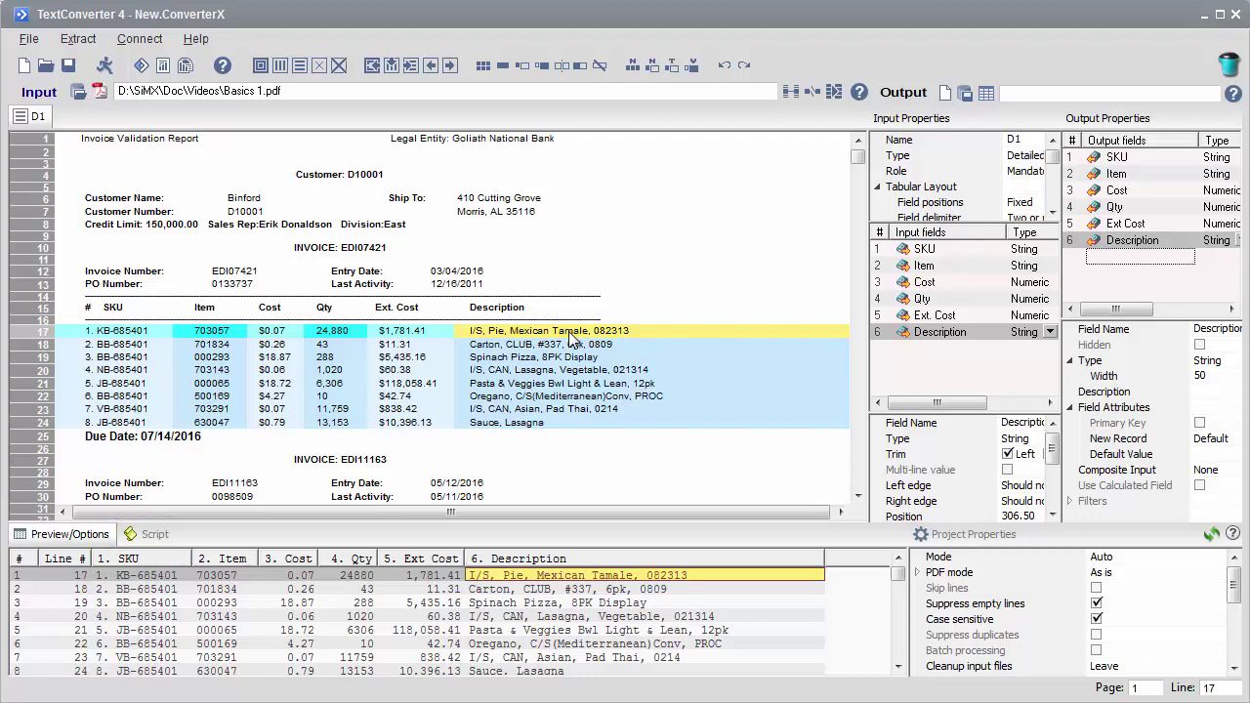
click(439, 332)
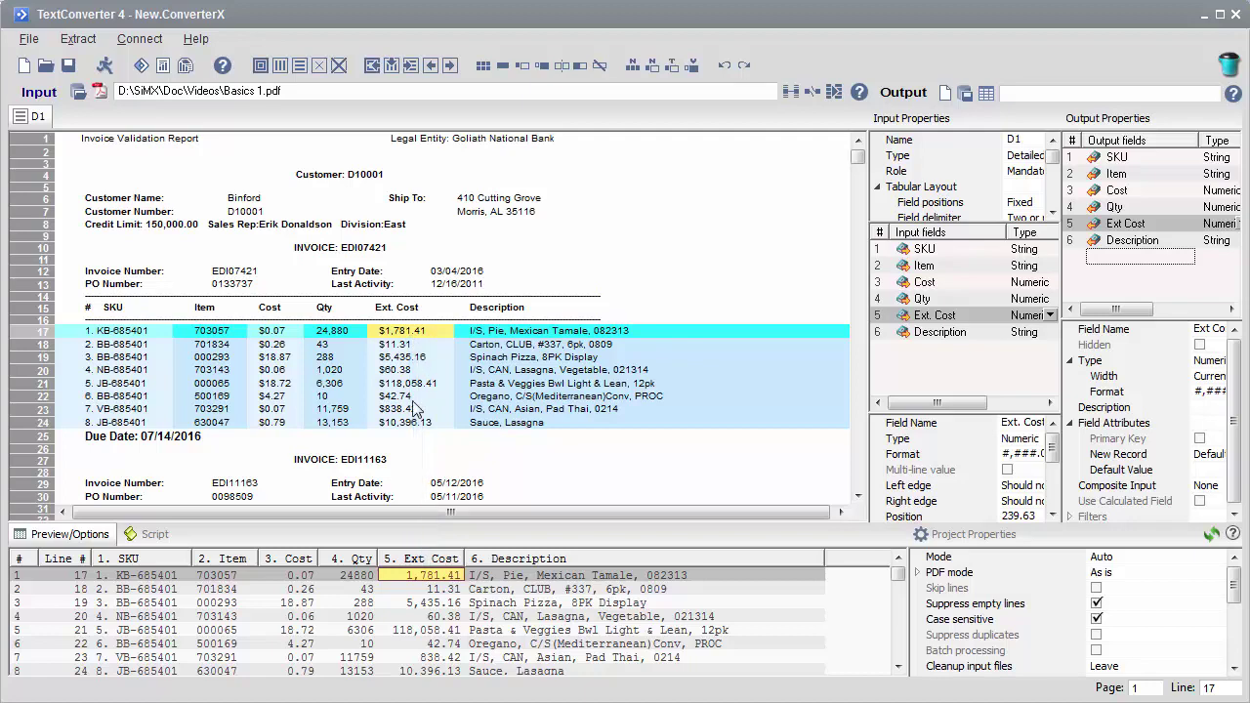
click(370, 588)
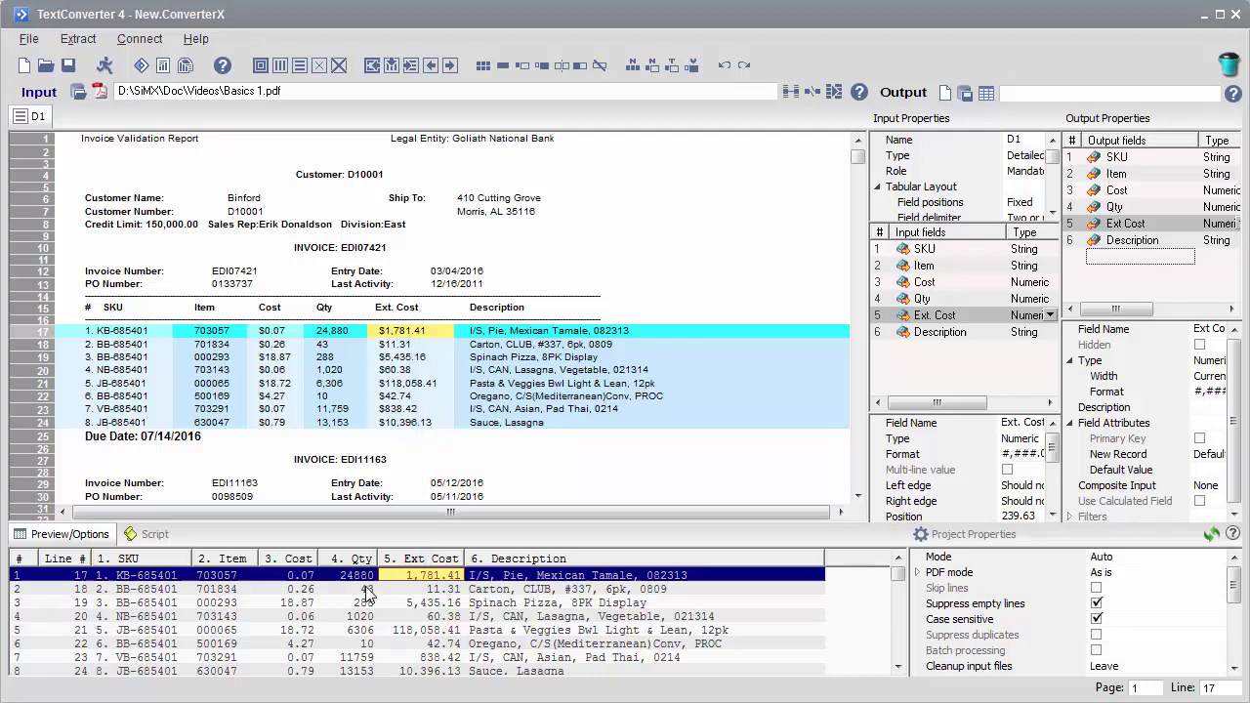
click(305, 598)
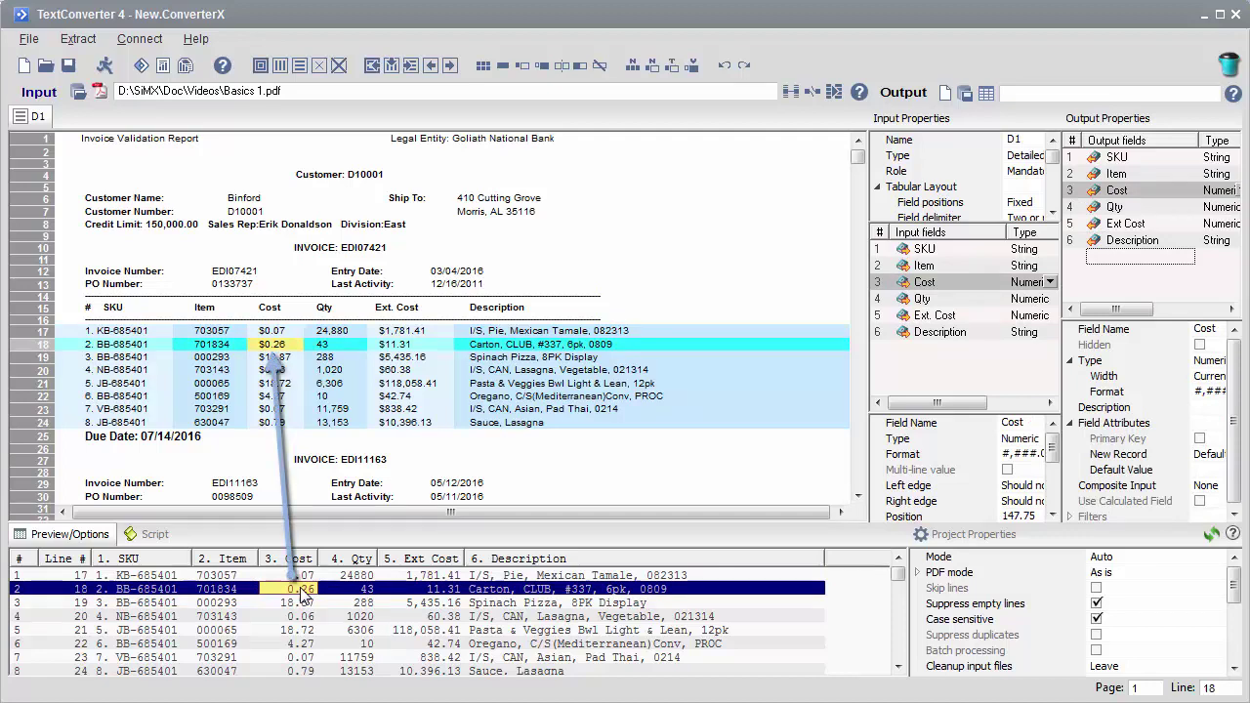
click(340, 349)
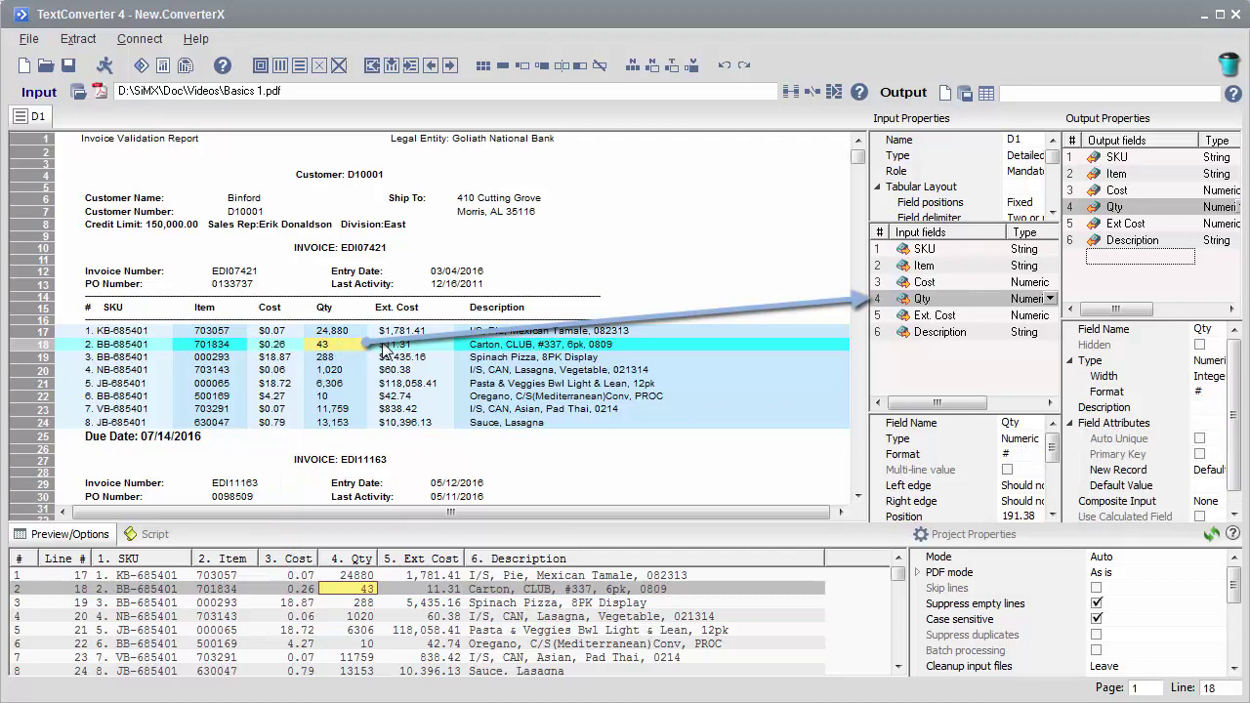
click(389, 347)
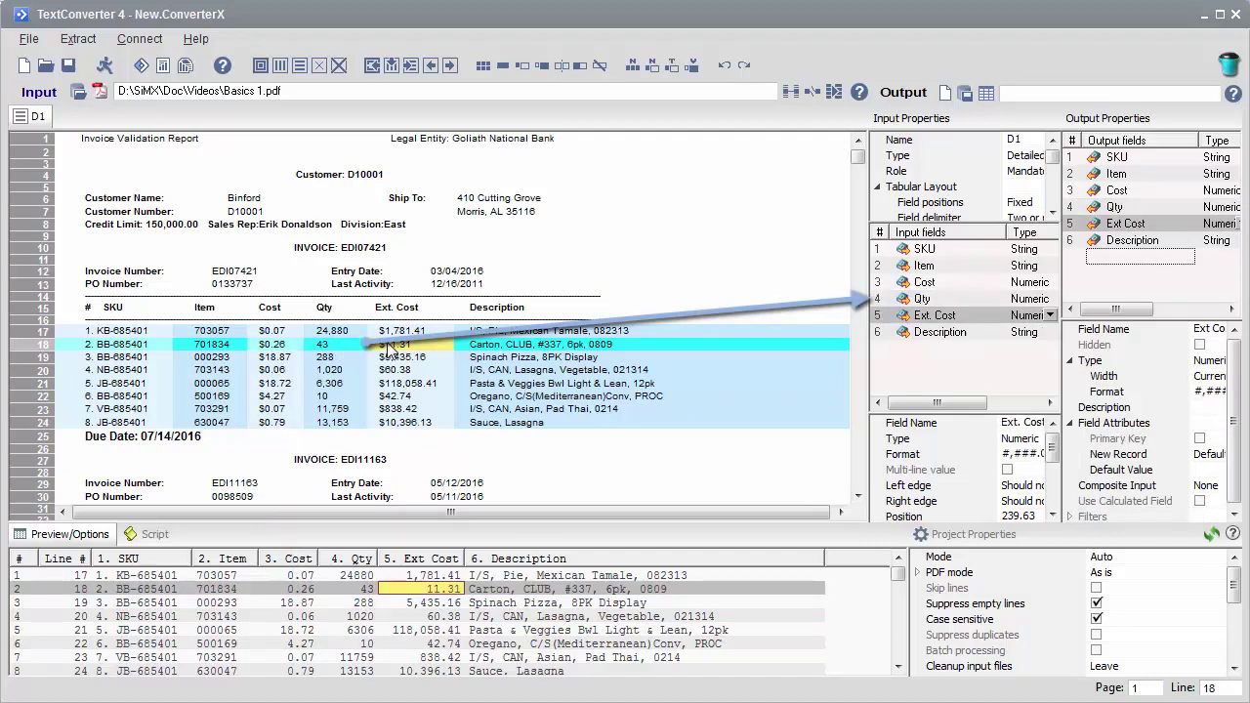
click(911, 284)
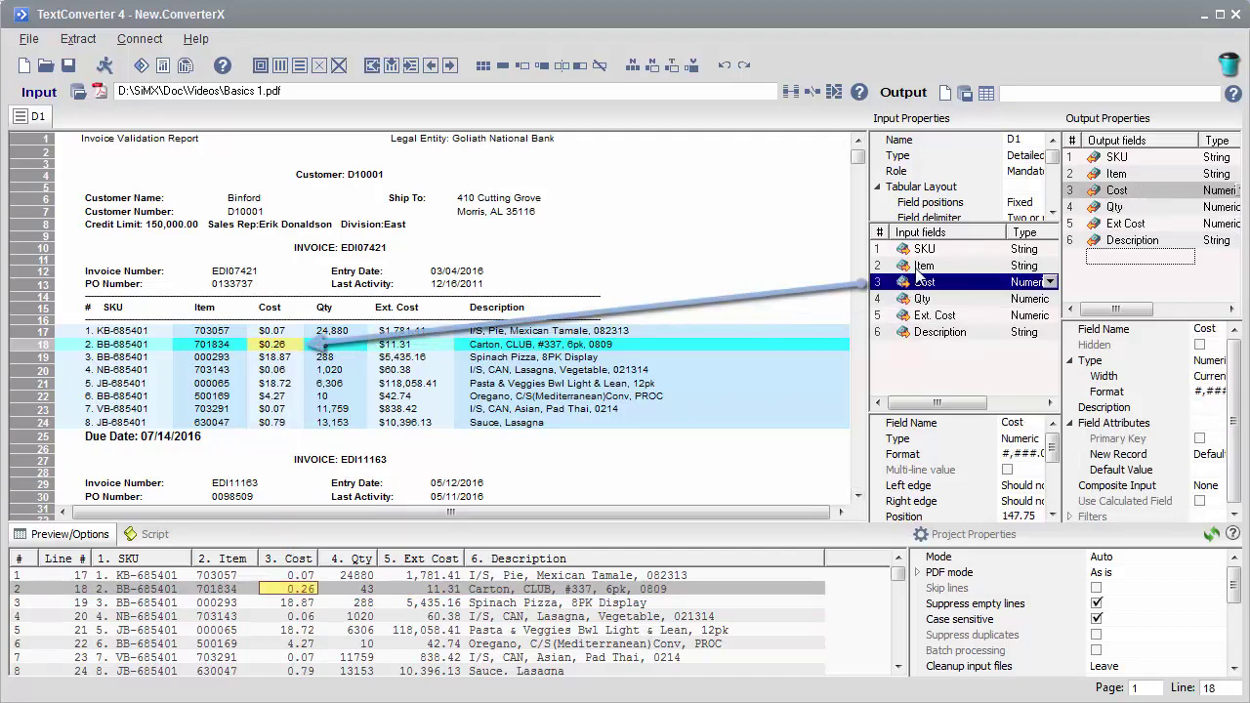
click(918, 274)
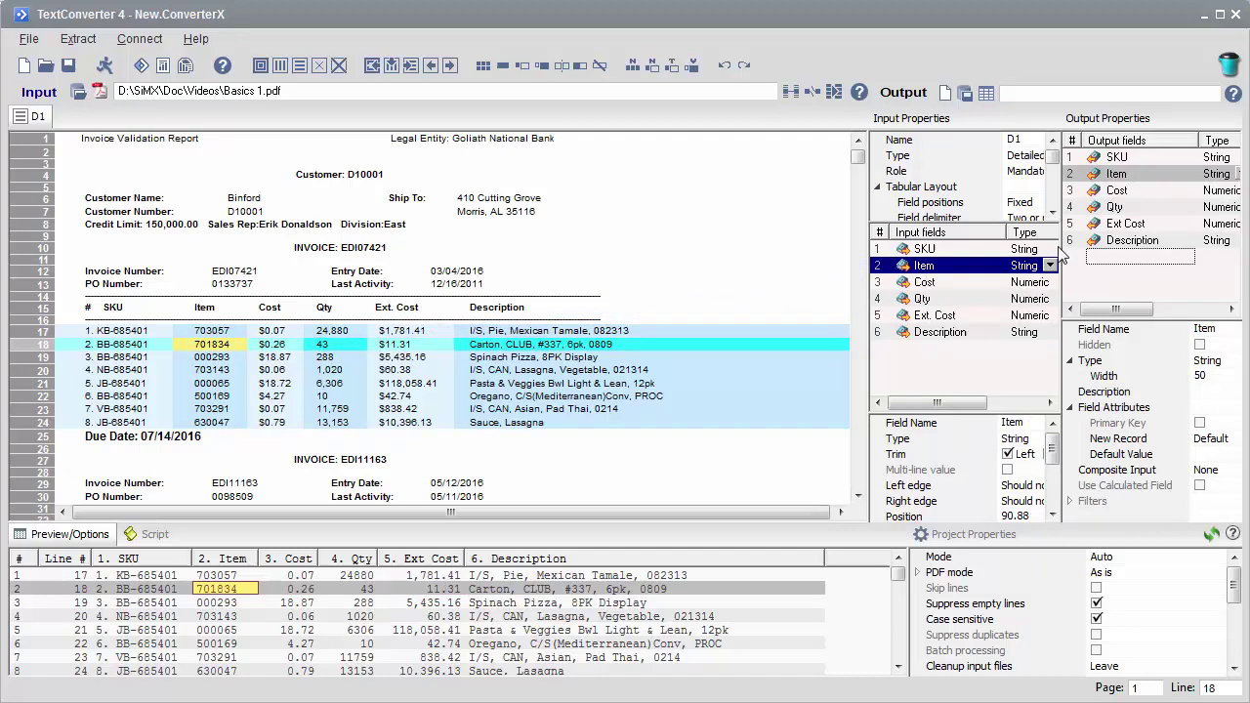
click(1111, 193)
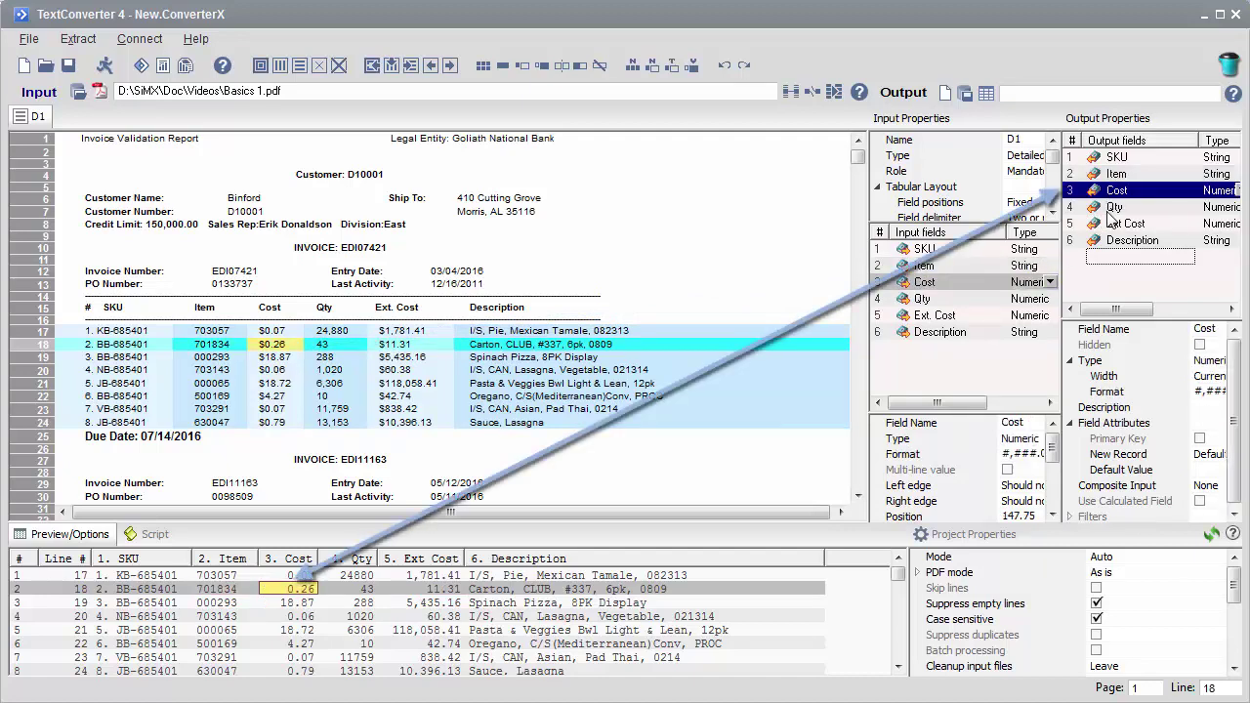
click(1114, 208)
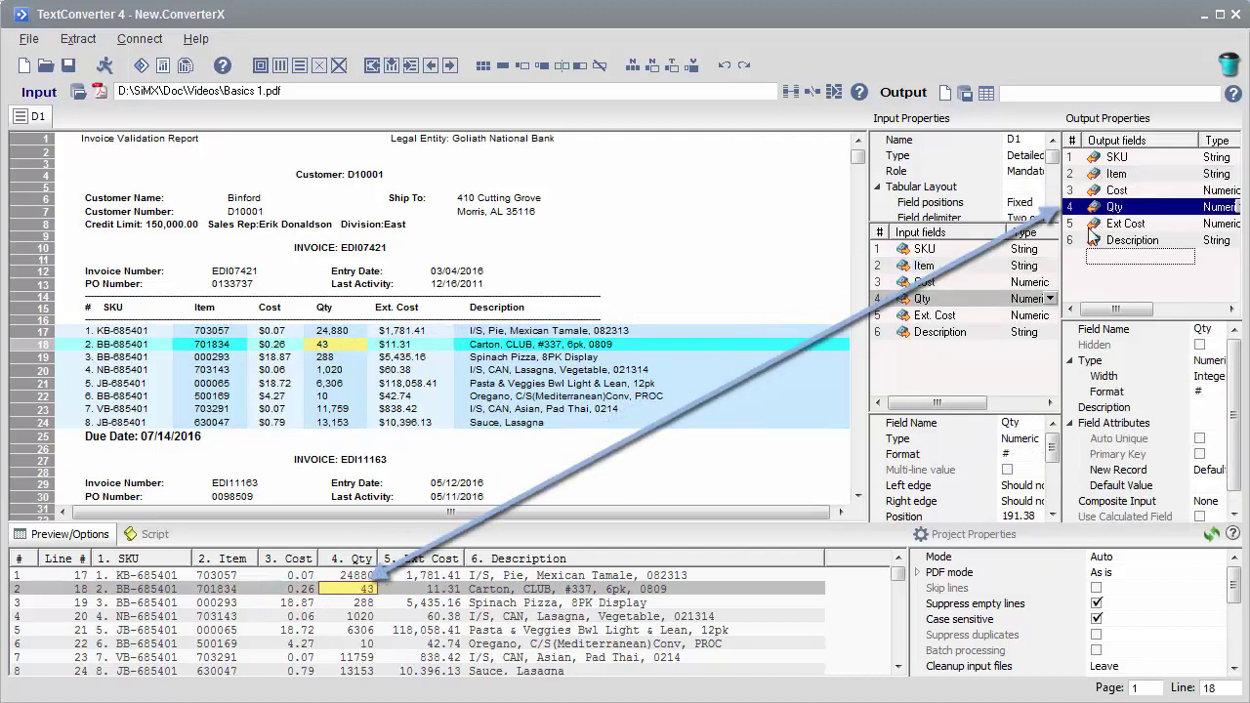
click(450, 590)
click(508, 592)
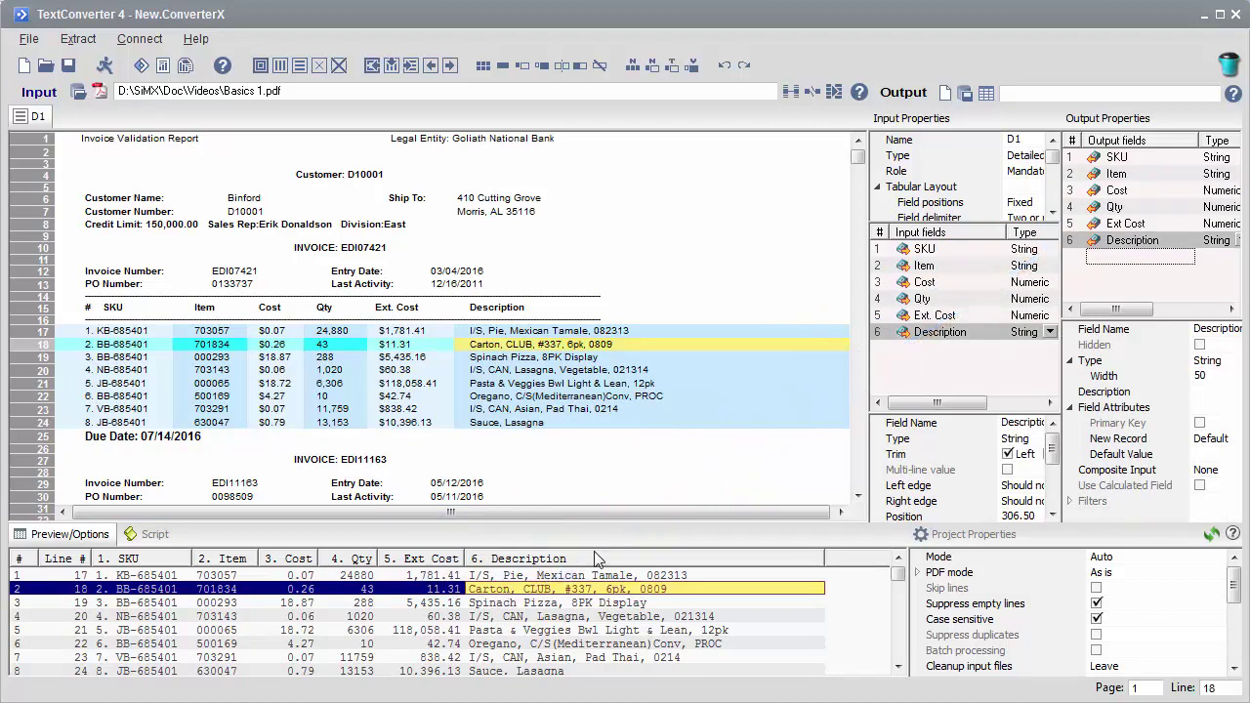
Step: Select the Qty input field and enlarge its properties area to examine the filter settings
click(902, 299)
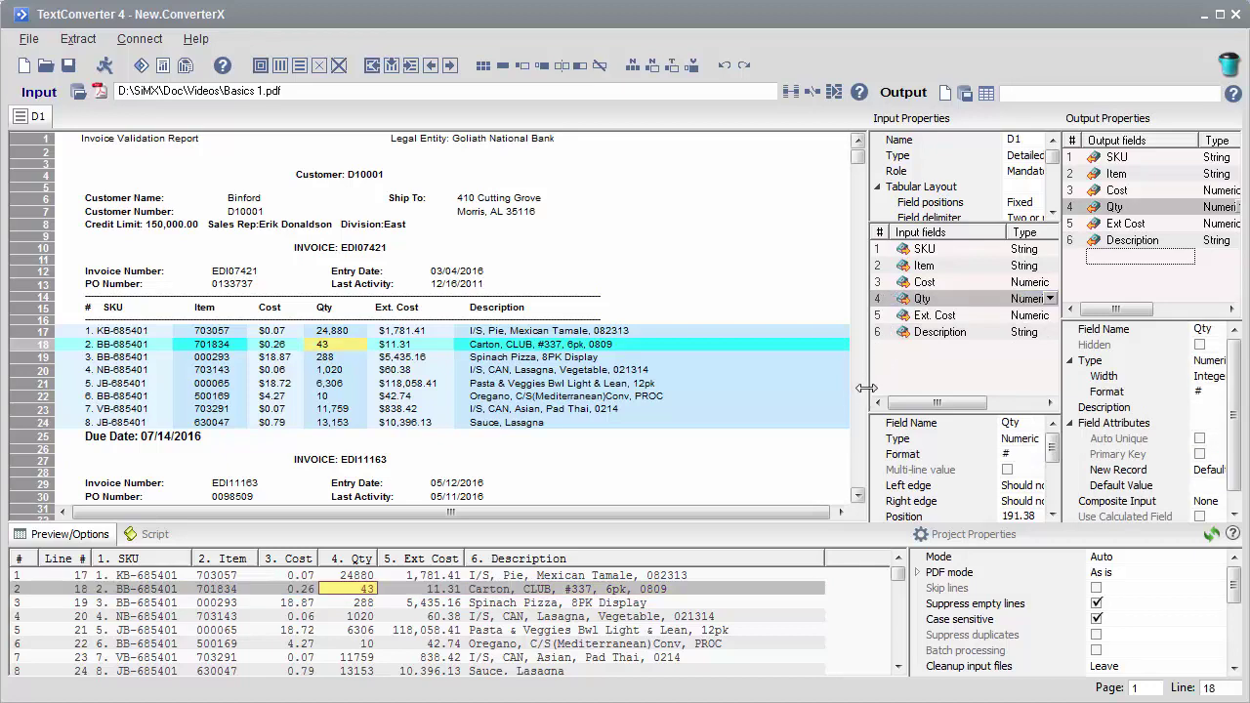
drag(865, 389, 796, 383)
drag(850, 414, 850, 355)
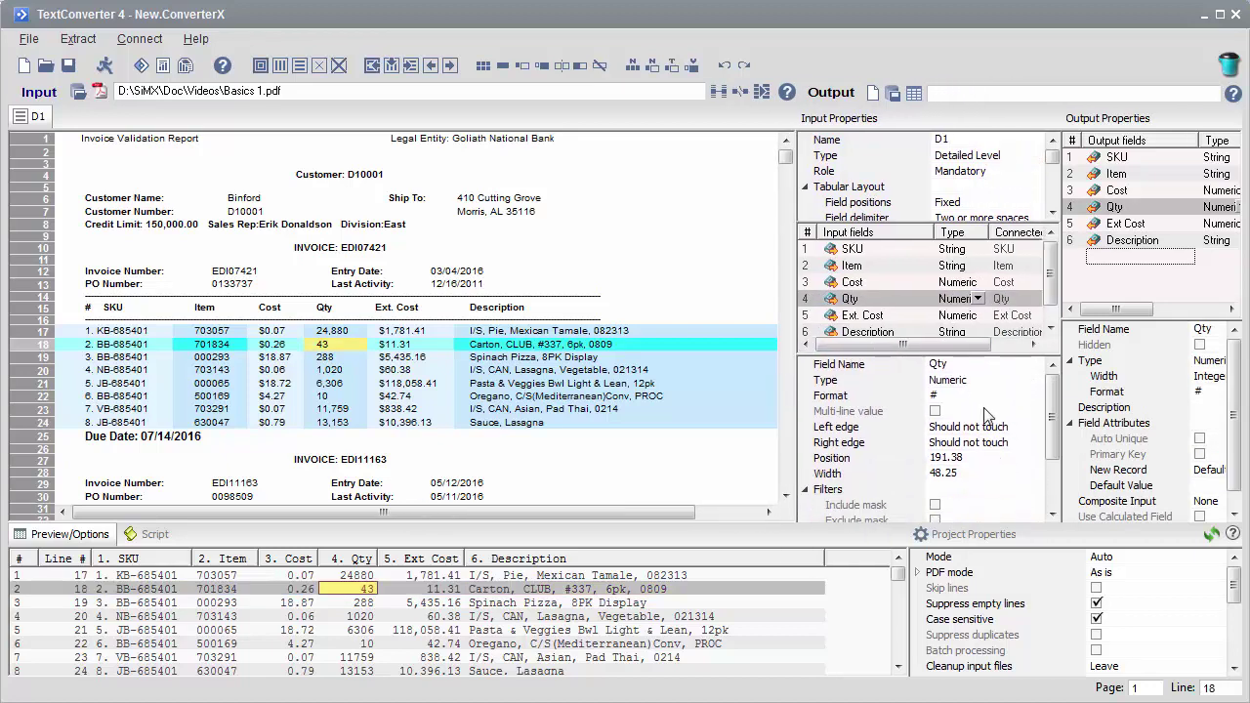
drag(1051, 412, 1055, 472)
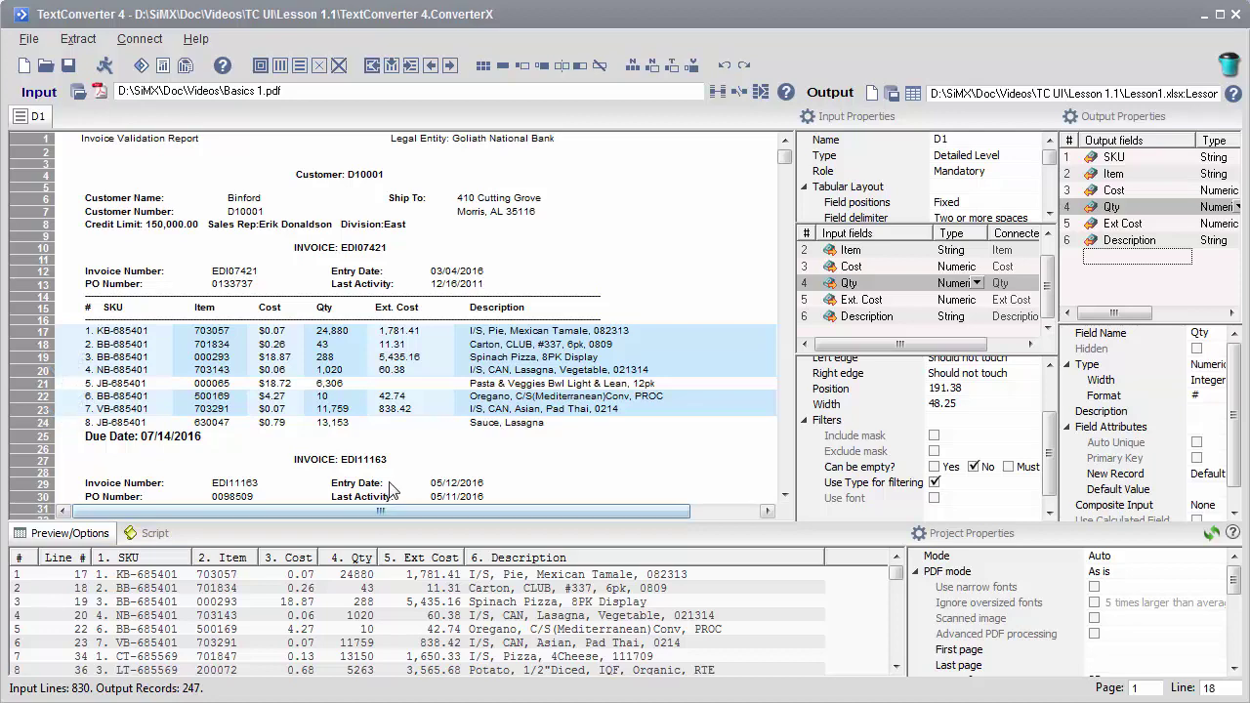
click(396, 389)
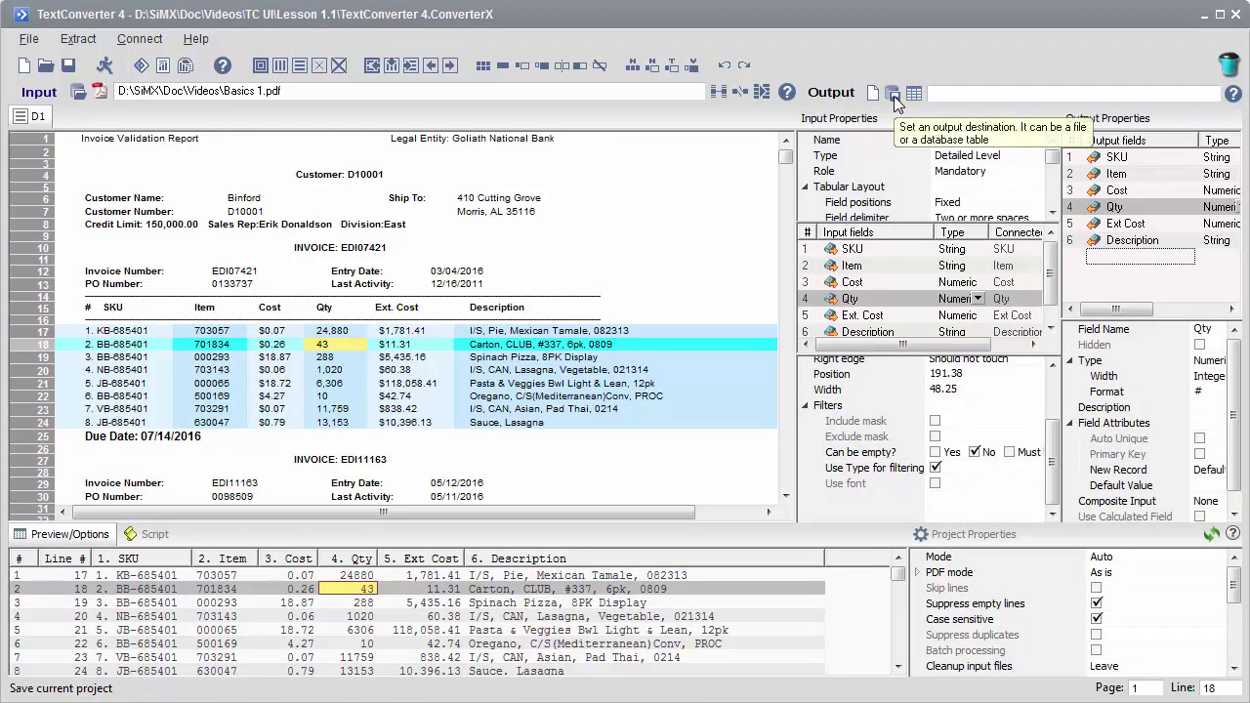
Step: Set the output destination to the Excel file Lesson1.xlsx in the Lesson 1.1 folder and run the conversion
click(894, 96)
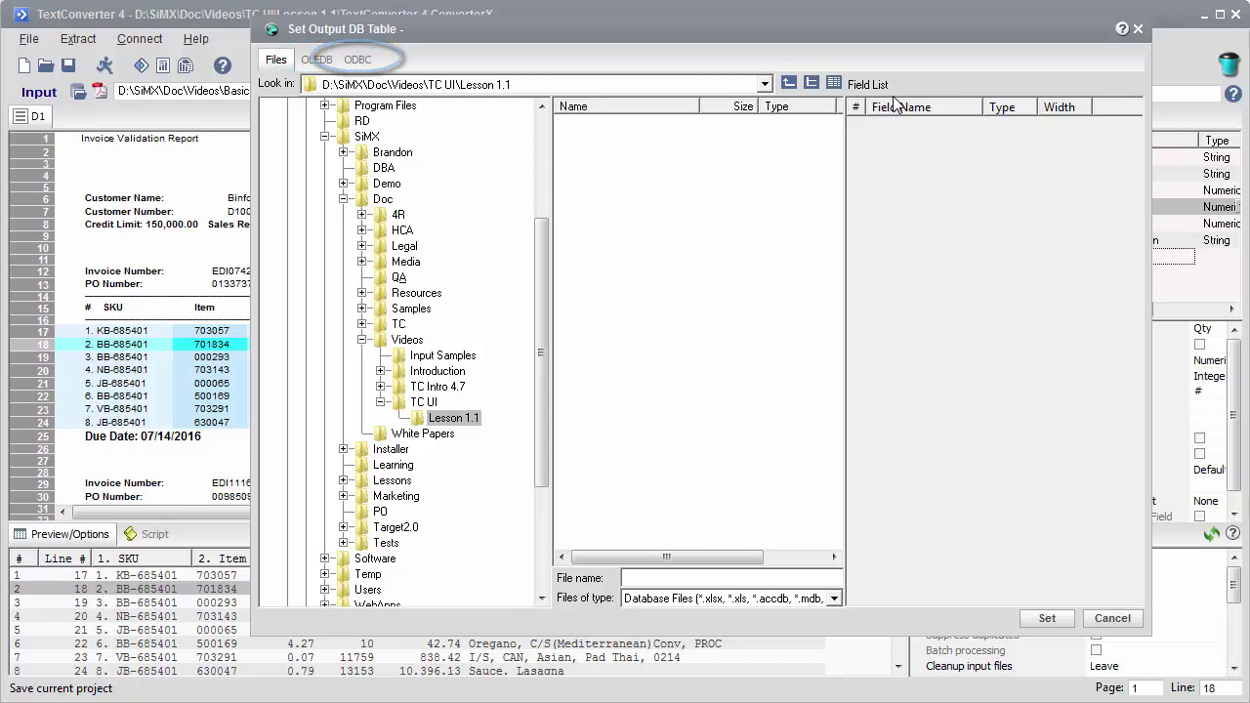
click(834, 598)
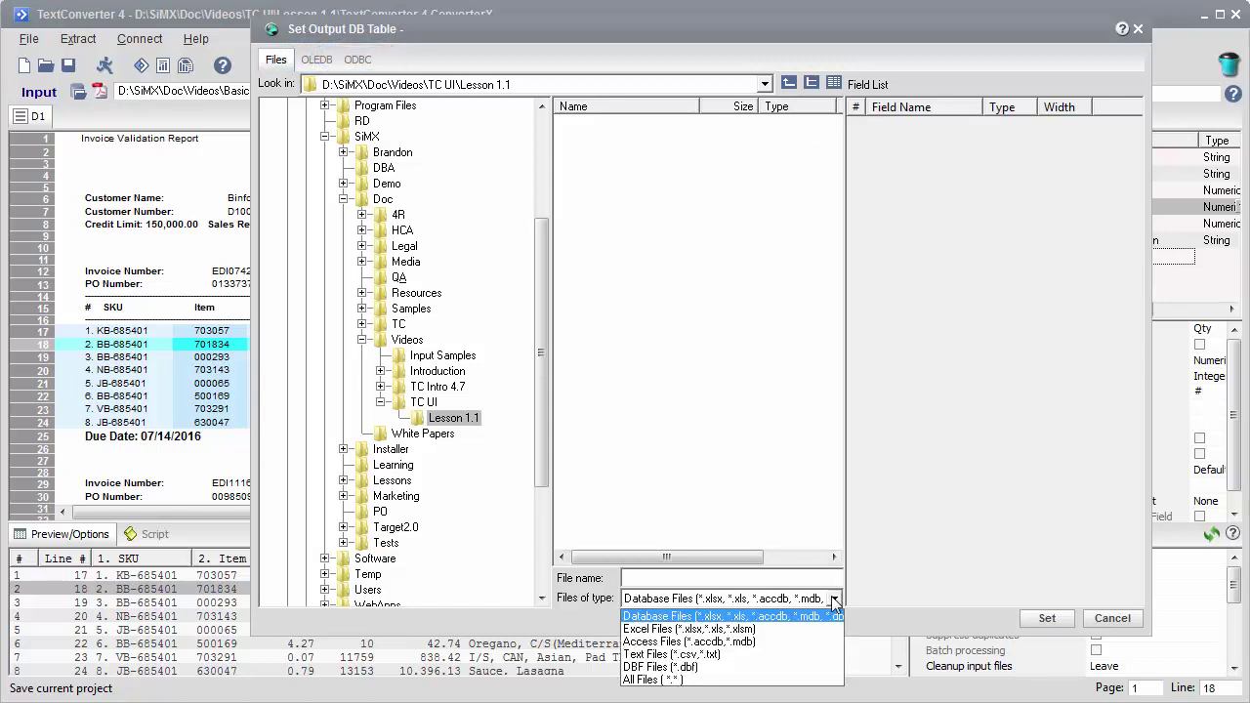
click(785, 578)
text(Le)
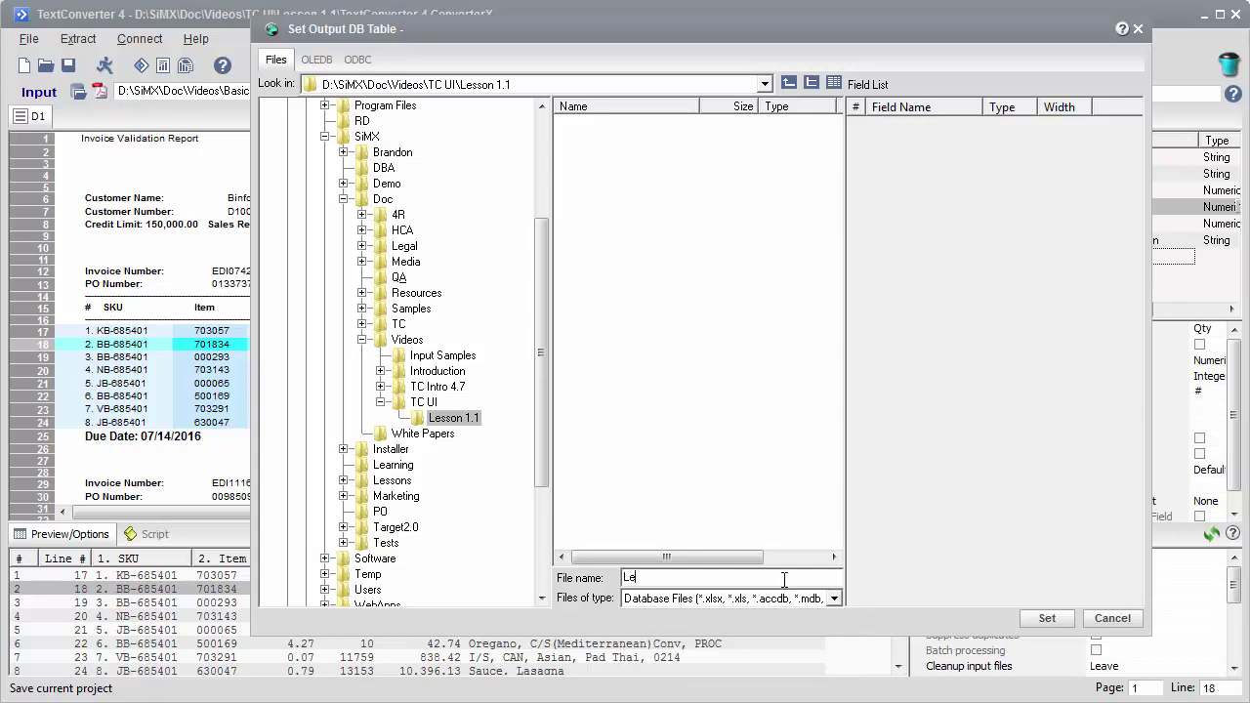
text(sson1.xlsx)
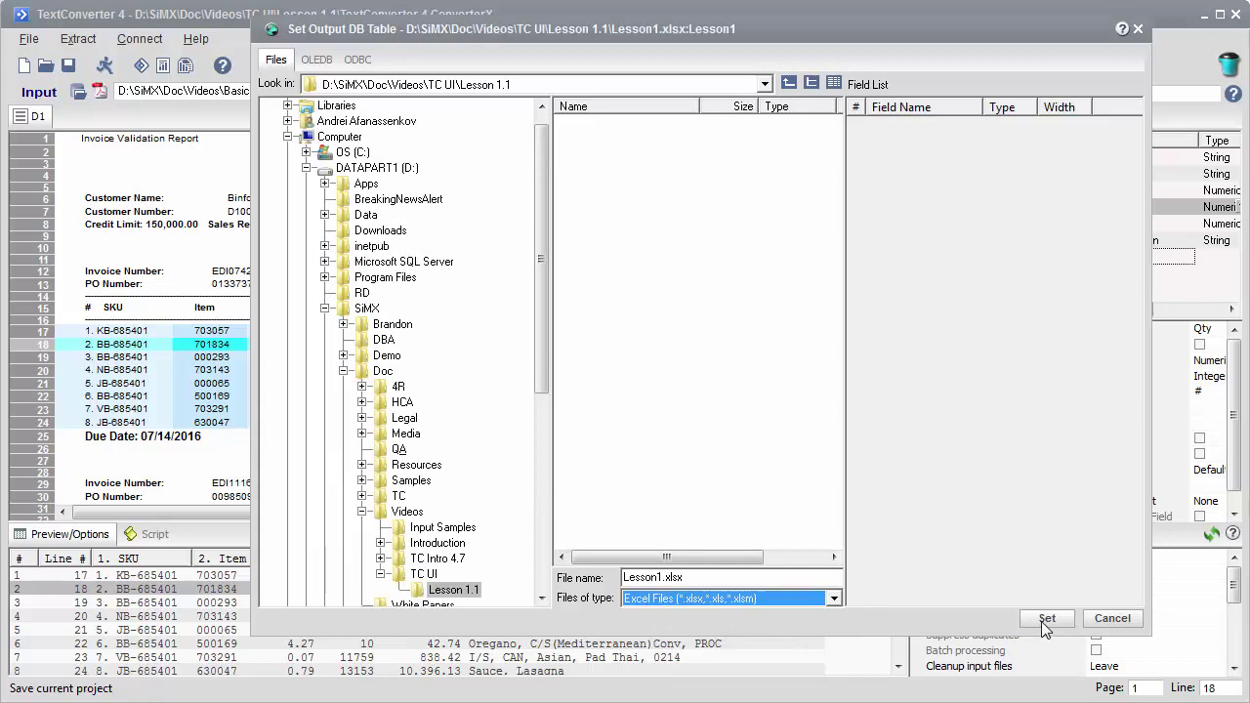
click(1048, 619)
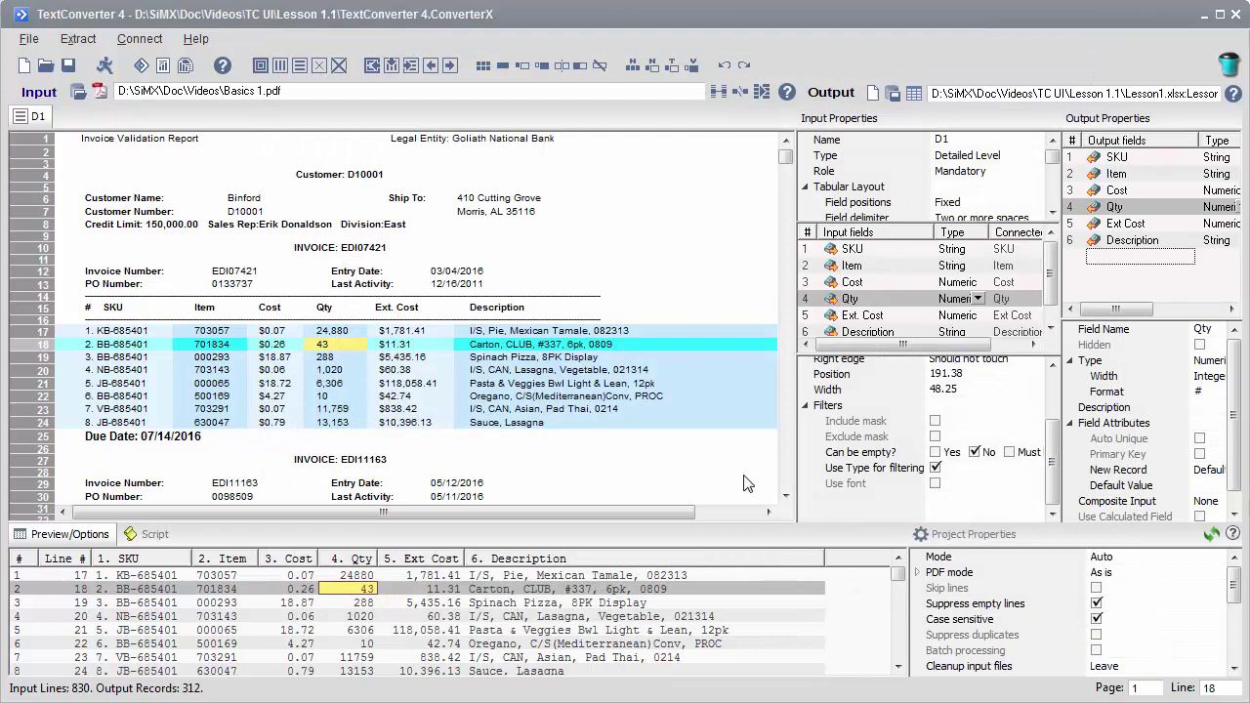
click(107, 71)
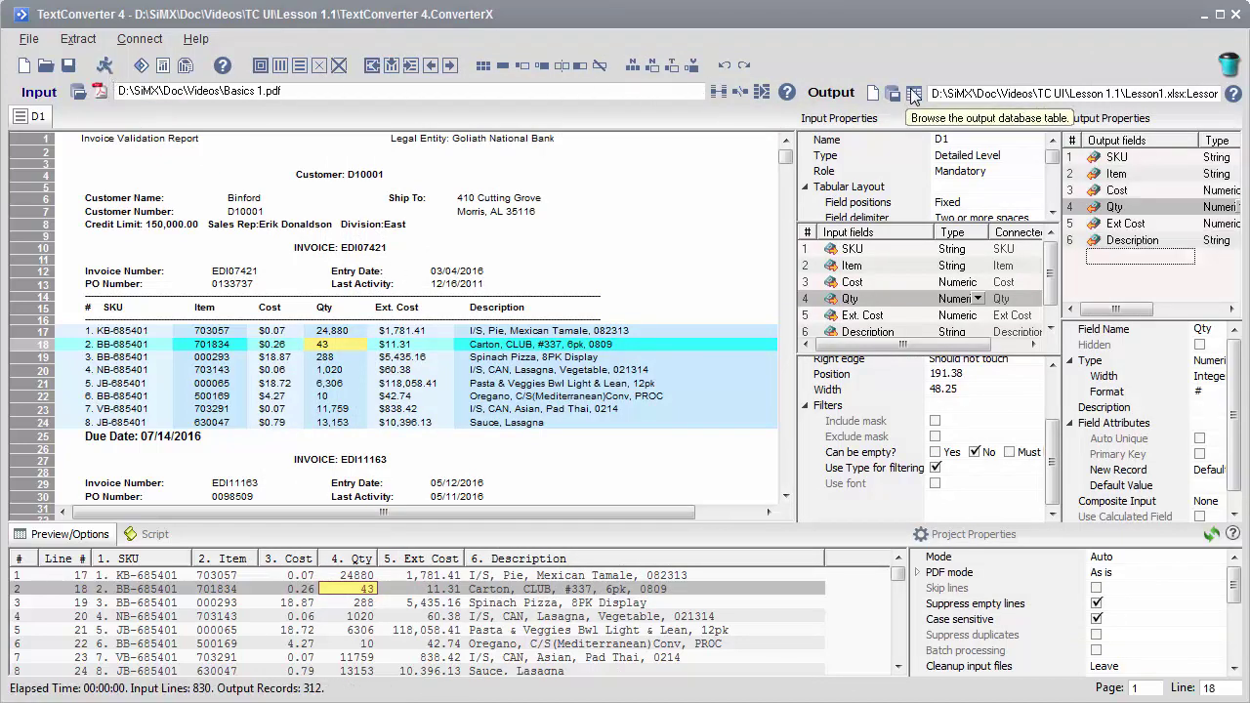
Step: Browse the output table with its scope and view settings, and close it
click(914, 94)
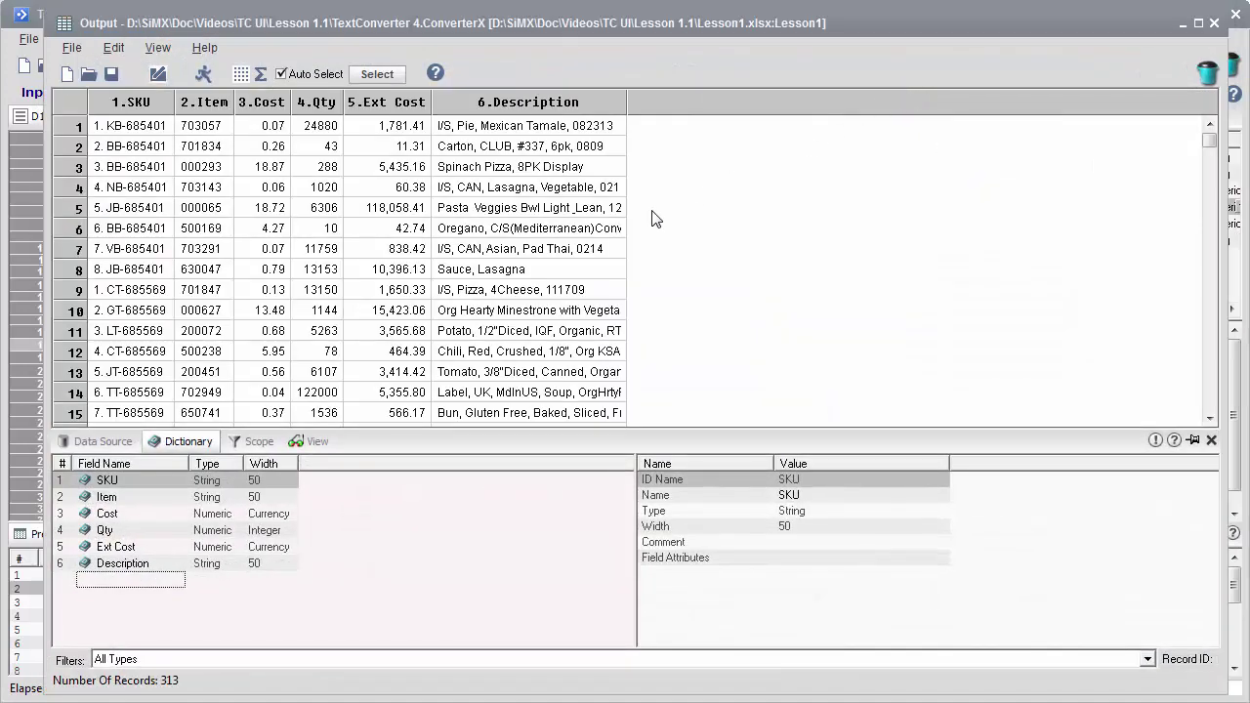
click(264, 440)
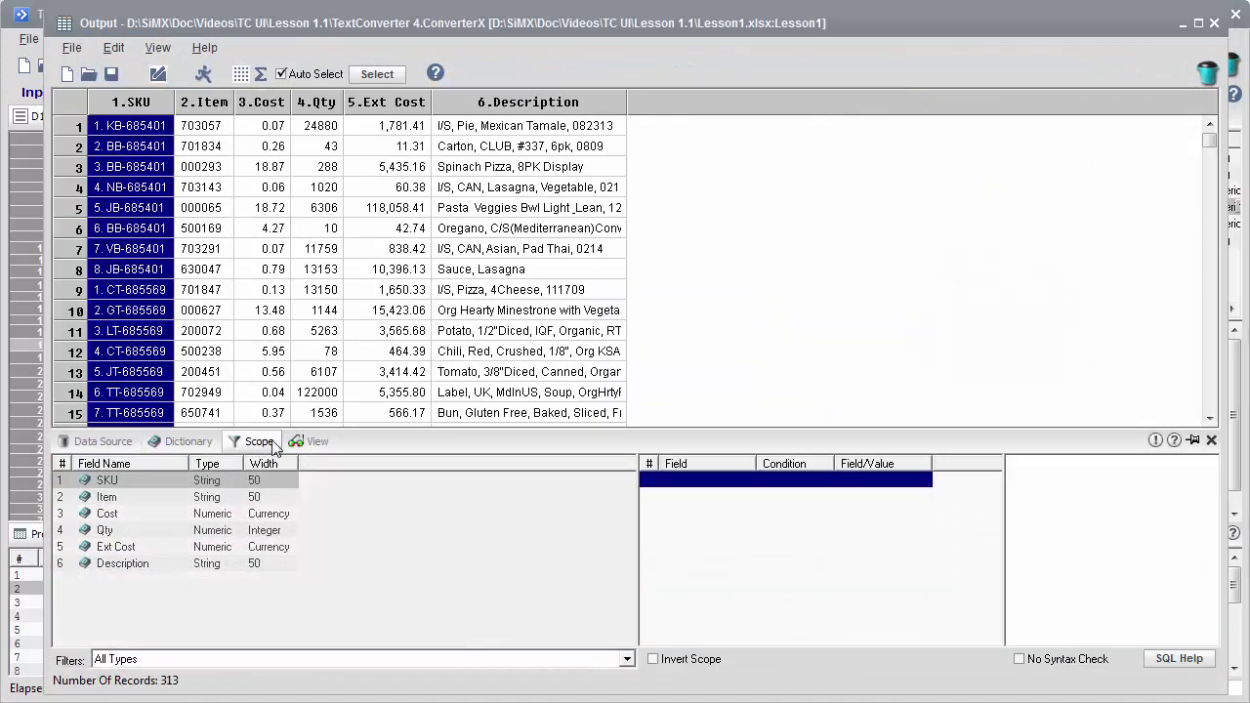
click(315, 443)
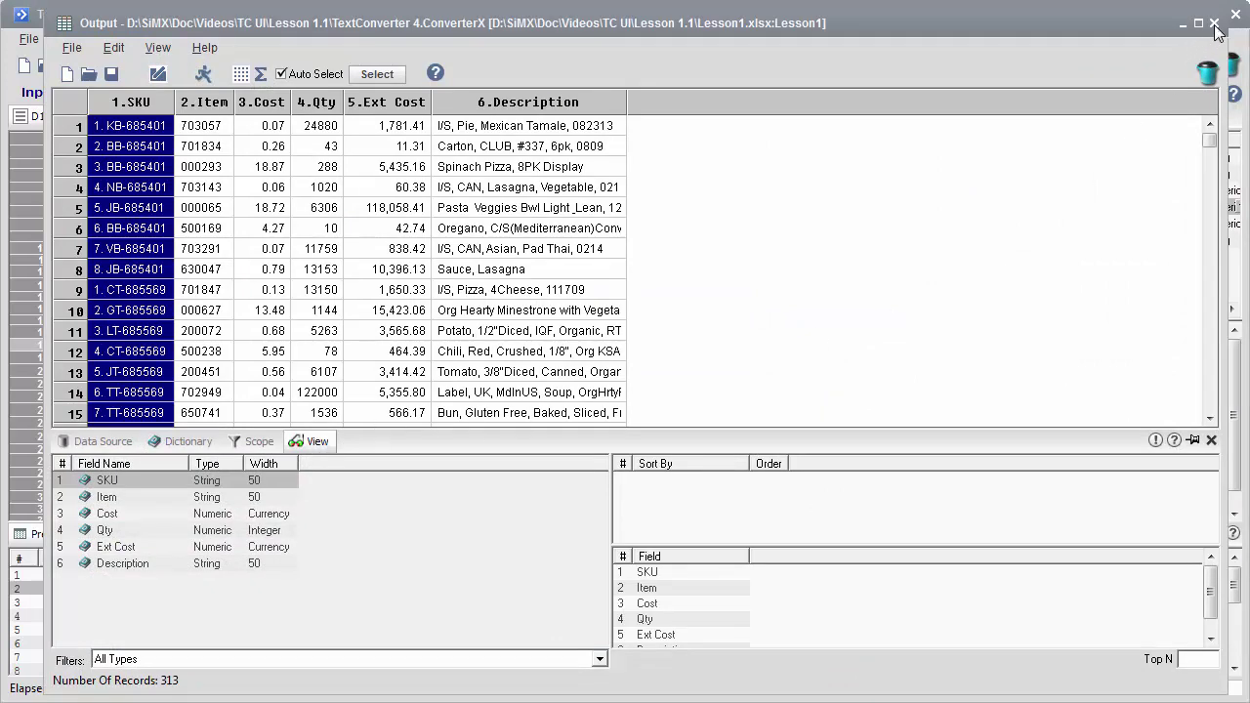
click(1214, 24)
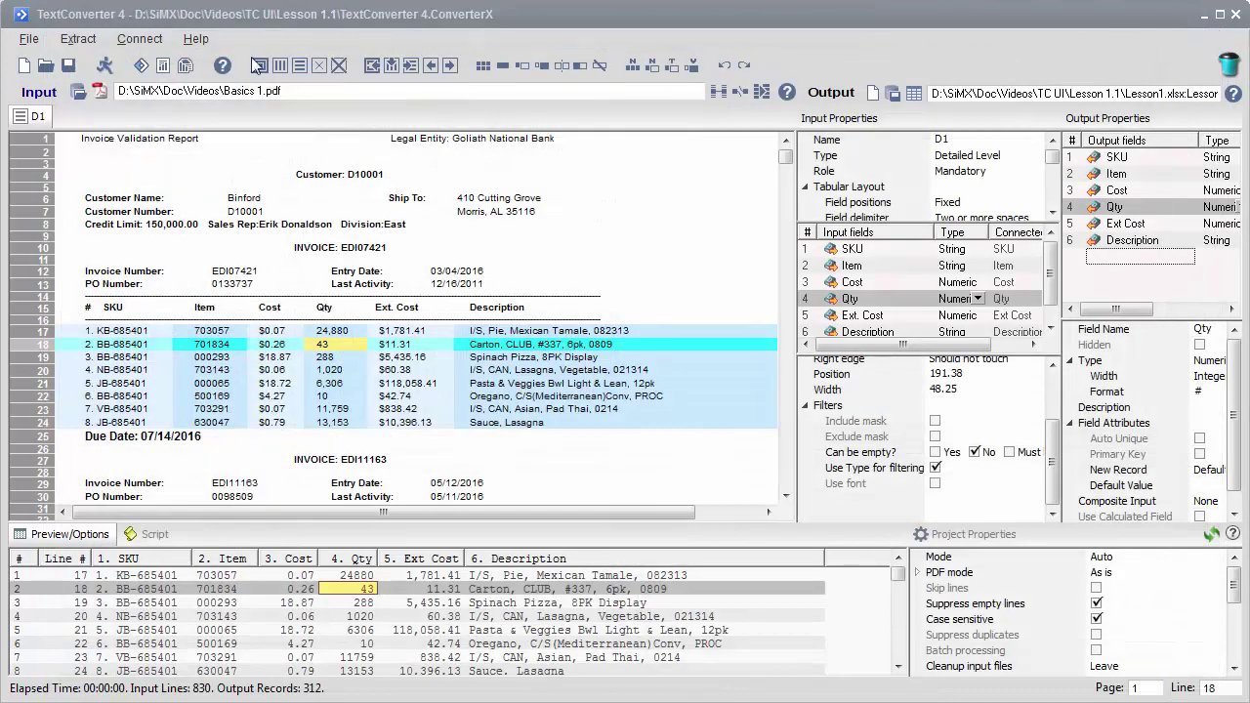
Step: Save the conversion project as TextConverter 4.ConverterX in the Lesson 1.1 folder
click(30, 39)
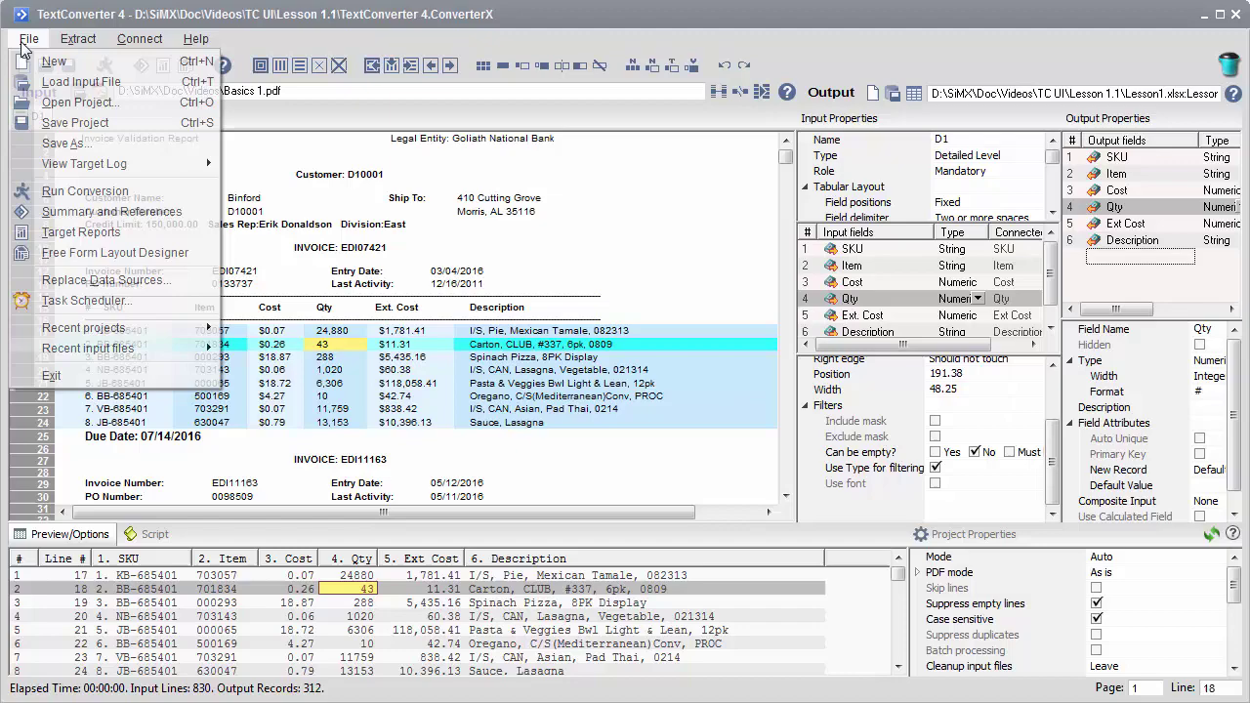
click(55, 138)
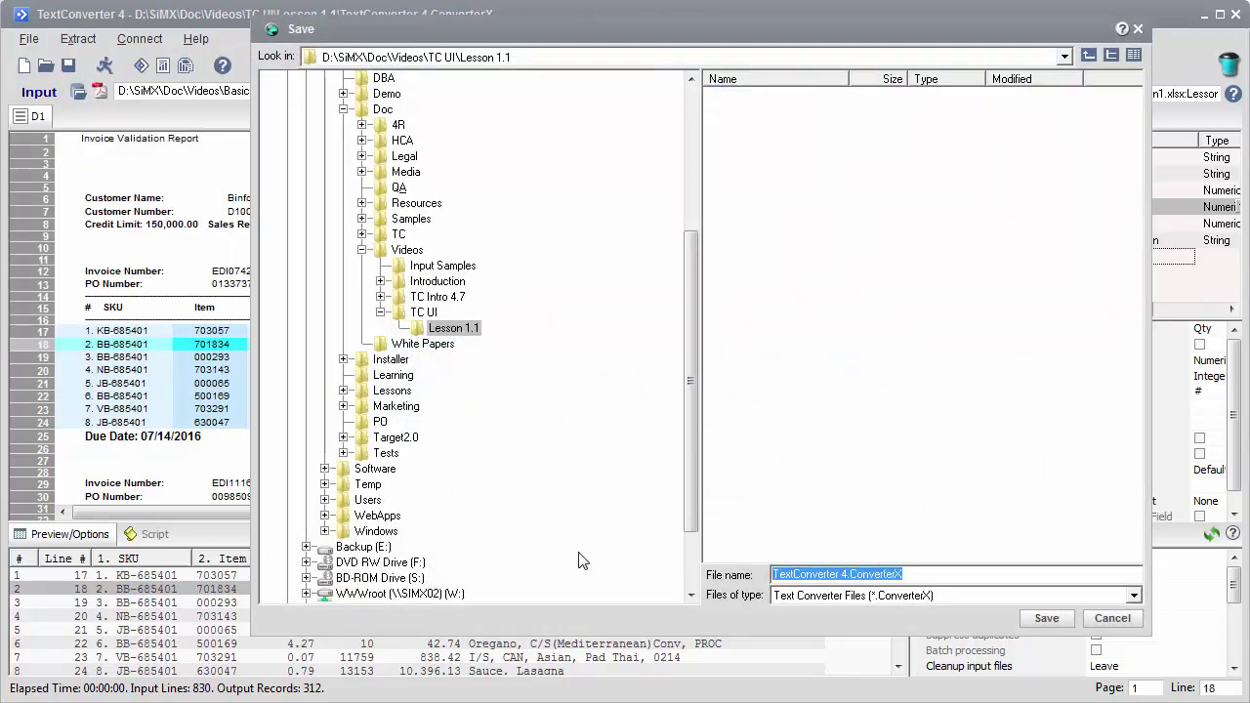
key(Return)
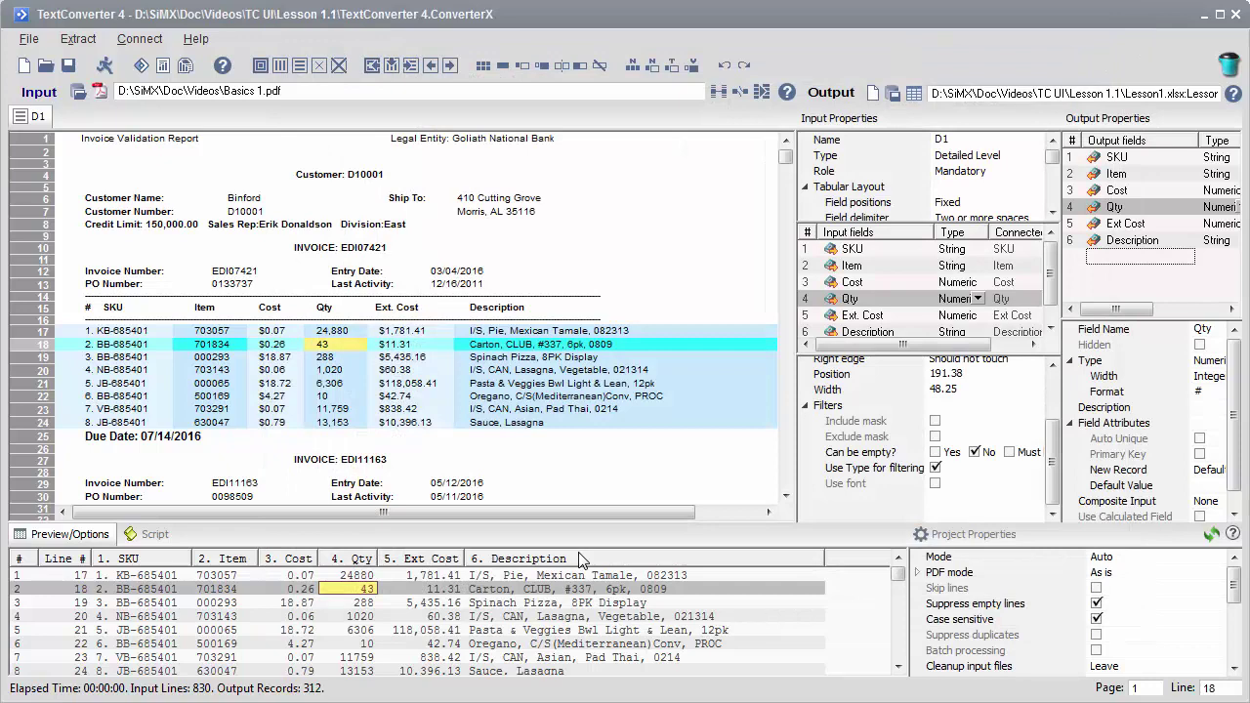
Step: Check the list of recent projects, and close it without opening any project
click(31, 41)
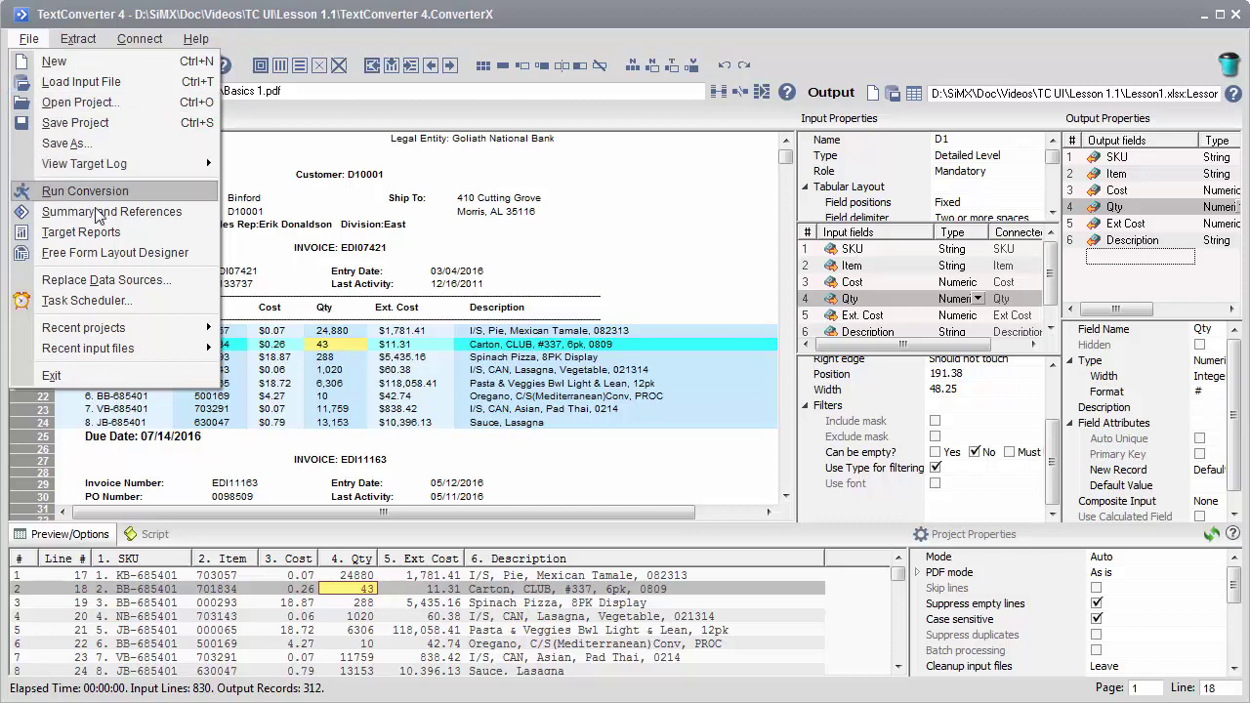
mouse_move(107, 328)
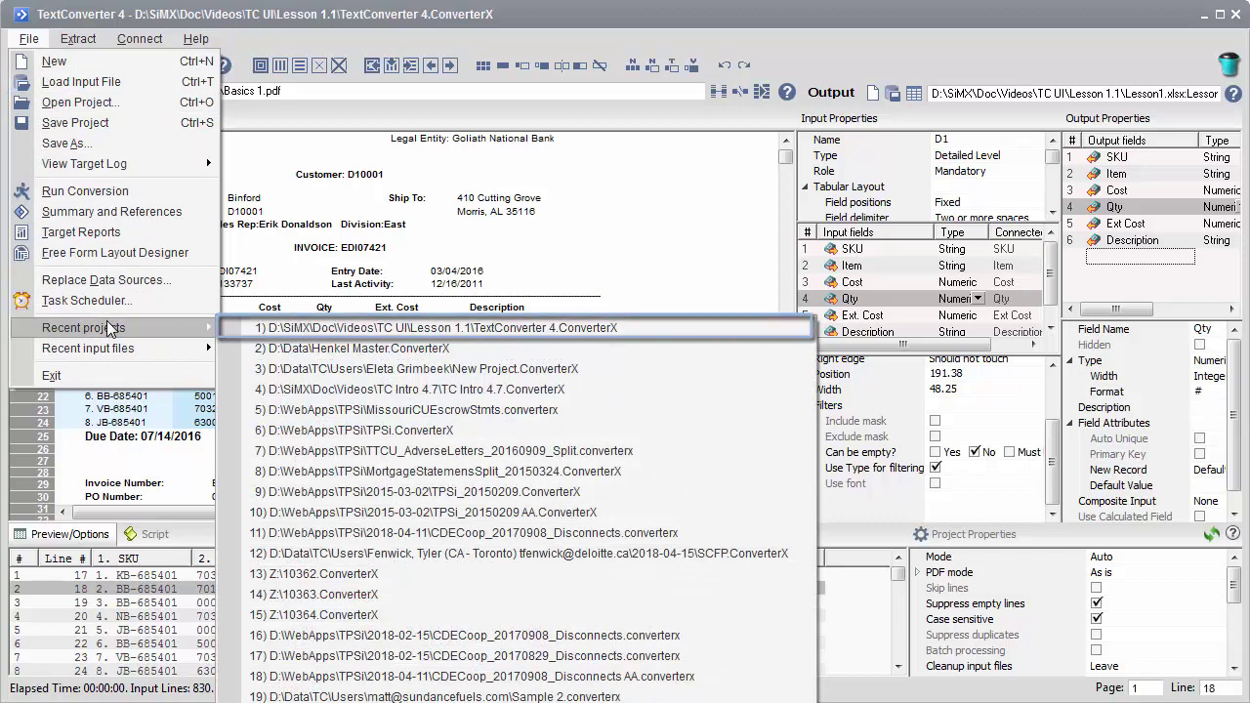
key(Escape)
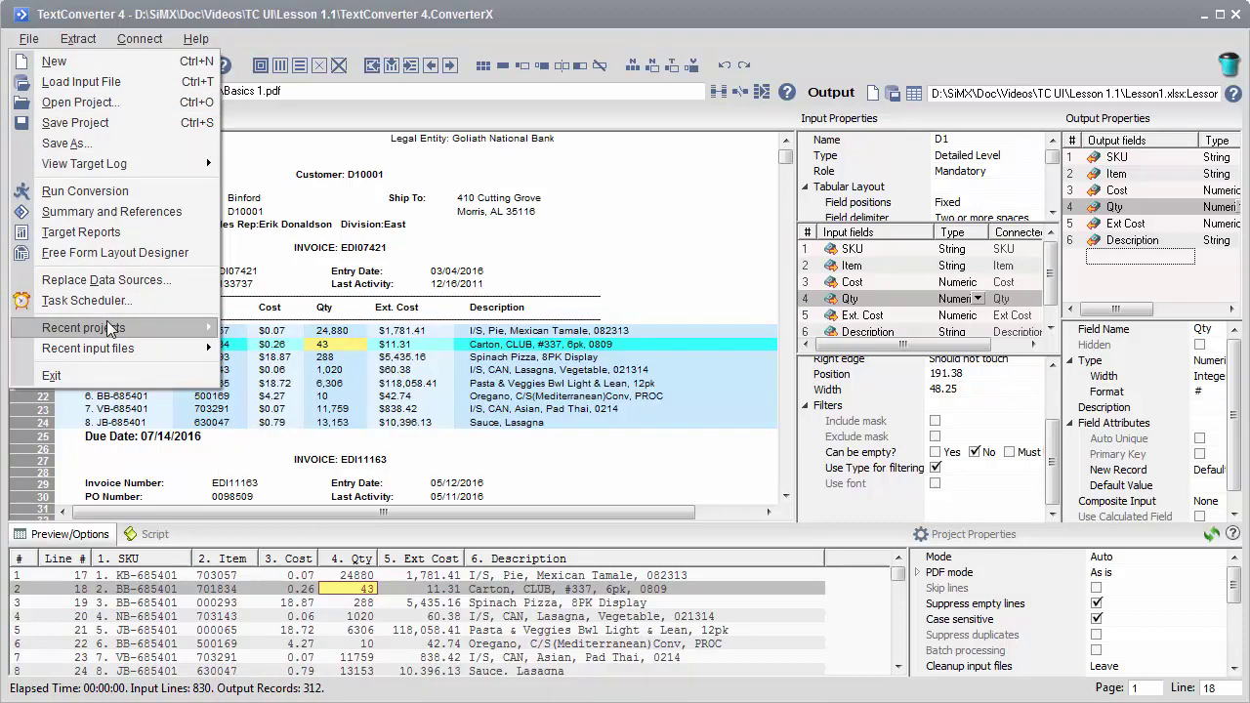
key(Escape)
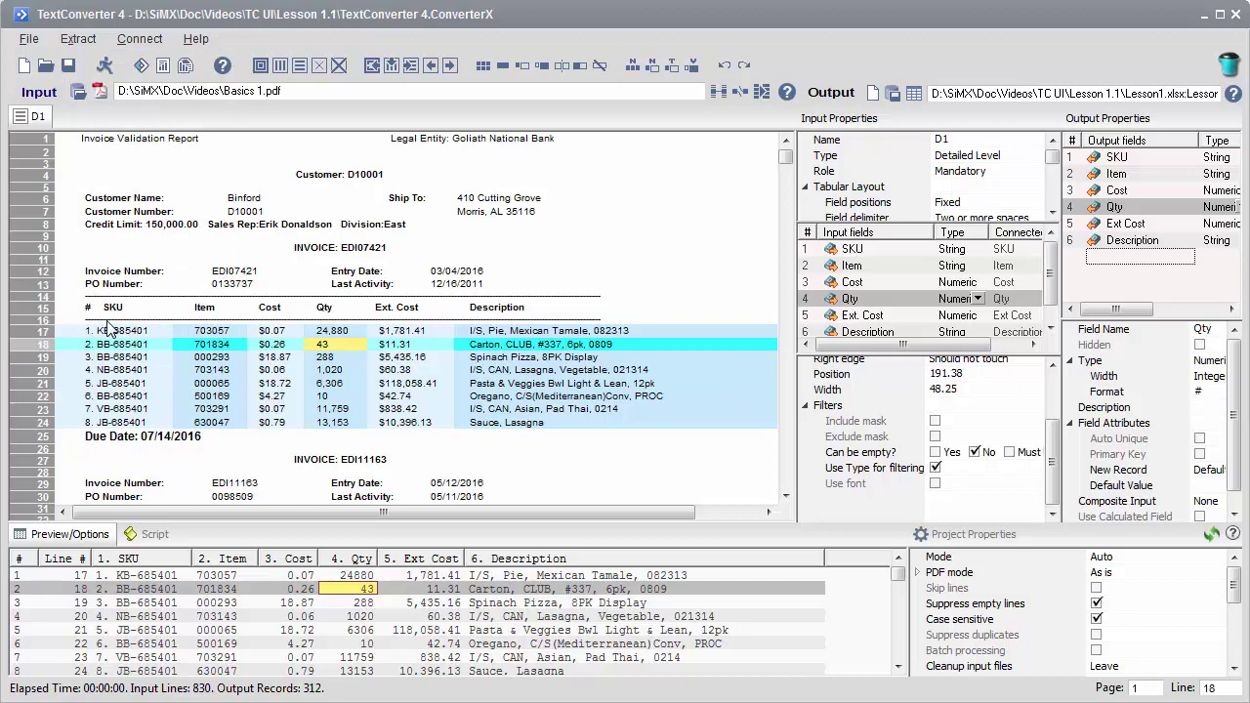
Step: Open Target Reports and build a summary table from Lesson1.xlsx, grouped by SKU with Cost and Qty as reporting fields
click(163, 67)
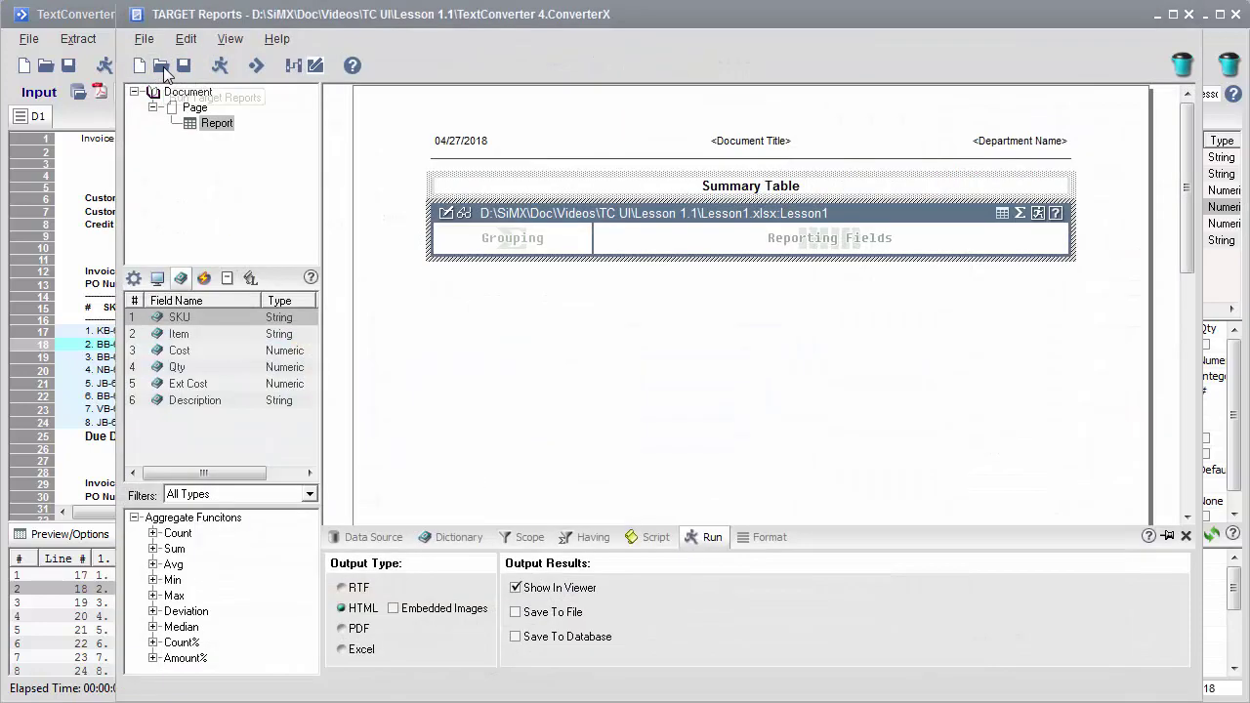
drag(199, 320, 493, 249)
click(193, 353)
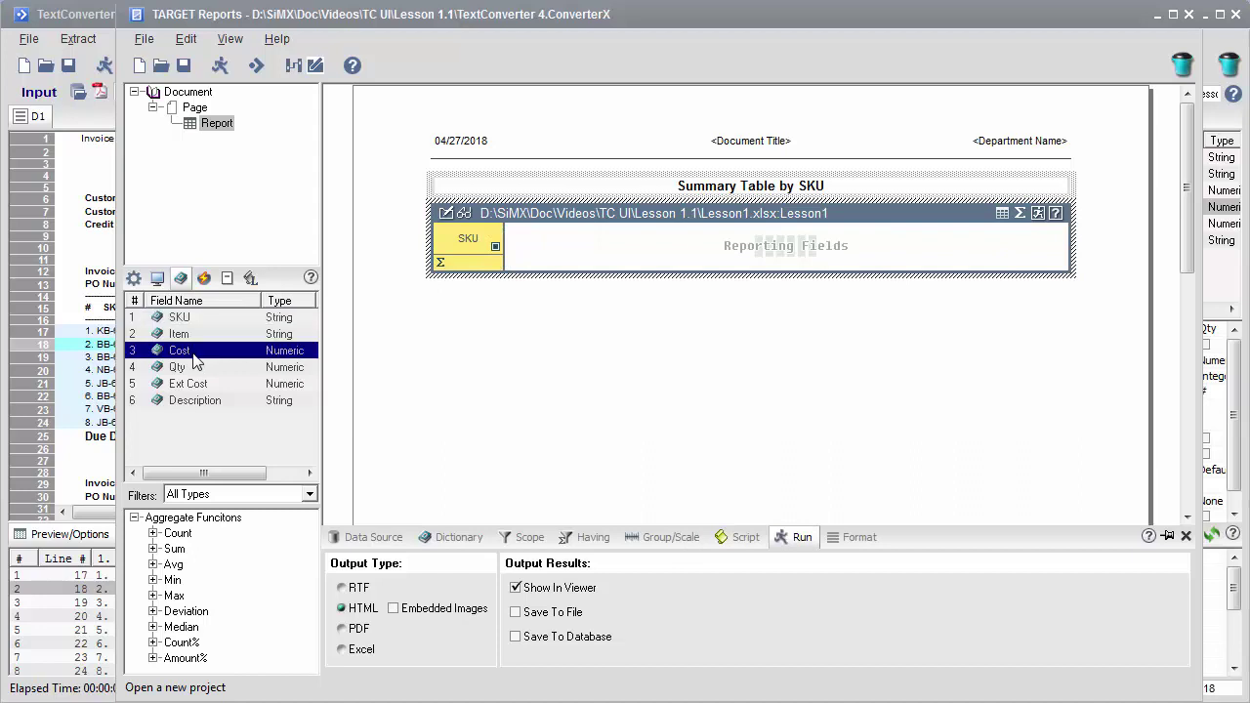
shift+click(181, 369)
drag(158, 359, 637, 258)
Step: Duplicate the SKU summary table directly below the original and change the copy into a Bar Graph
drag(670, 221, 668, 356)
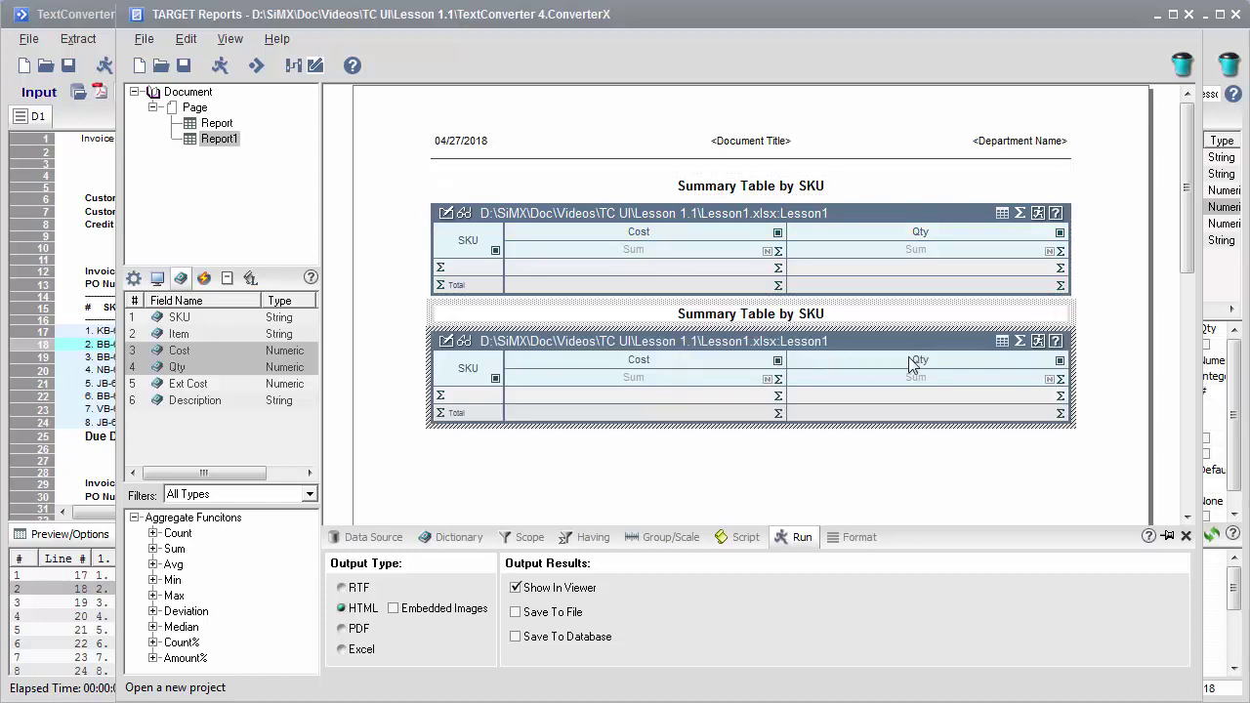
click(1002, 342)
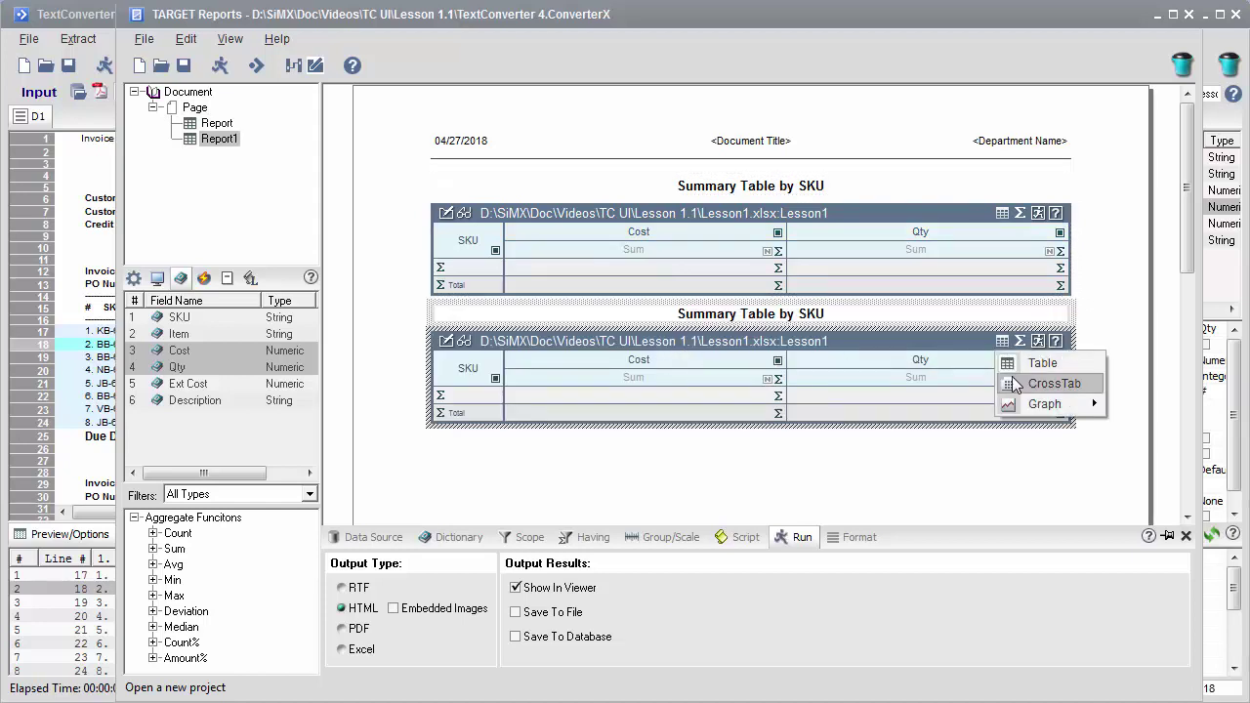
mouse_move(1011, 405)
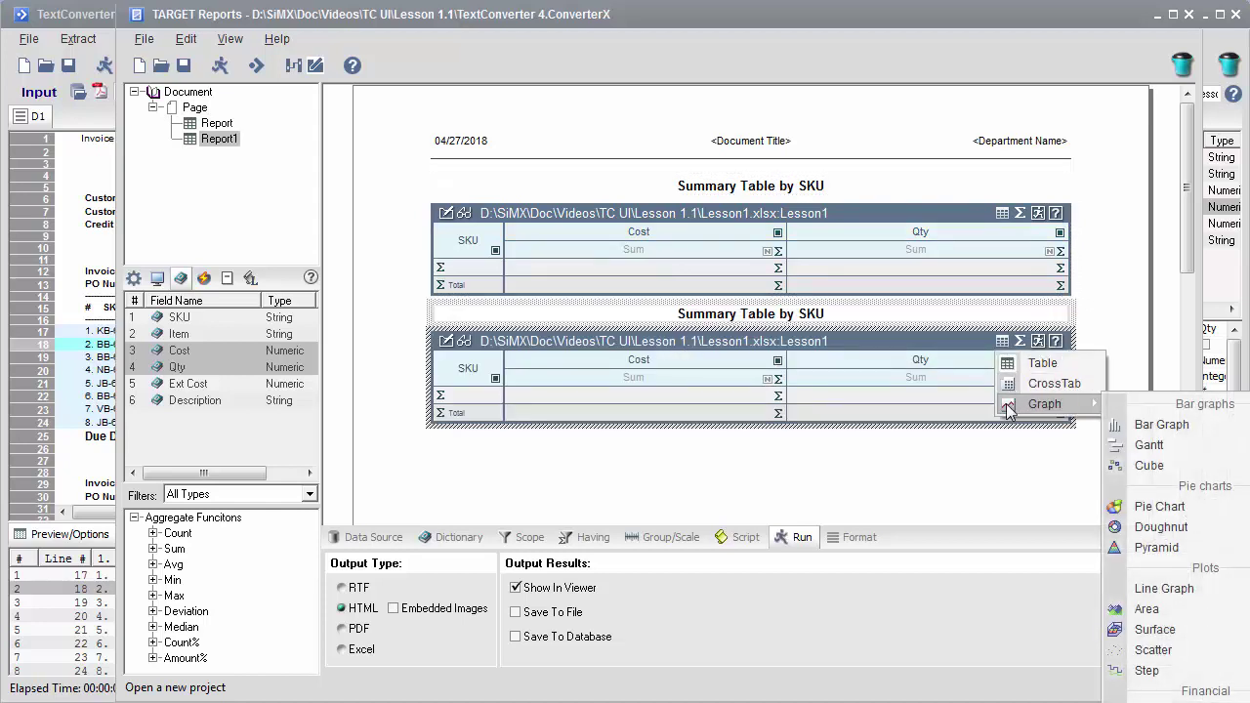
click(1119, 428)
drag(1190, 246, 1186, 280)
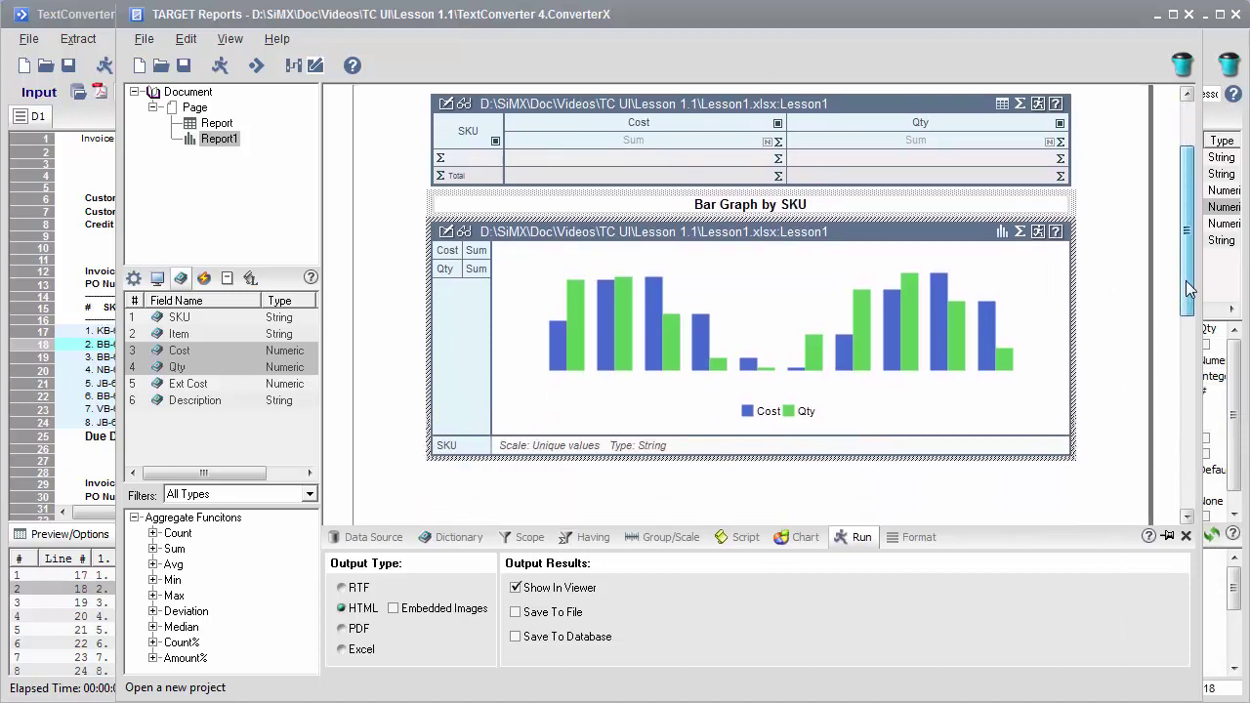